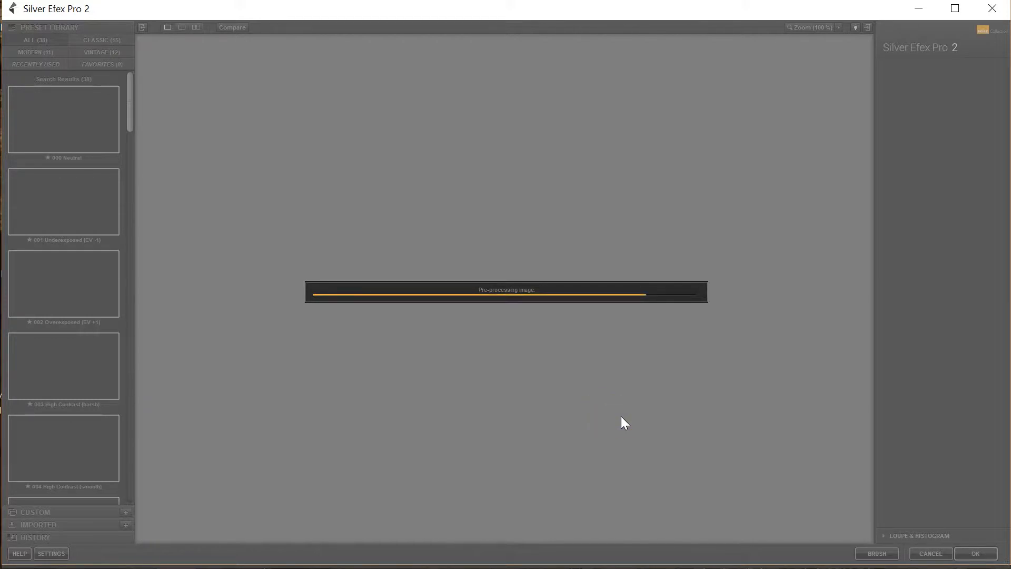
Apply the 006 High Structure (smooth) preset to the building photo.
{"action": "scroll", "coordinate": [117, 330], "scroll_direction": "down", "scroll_amount": 4}
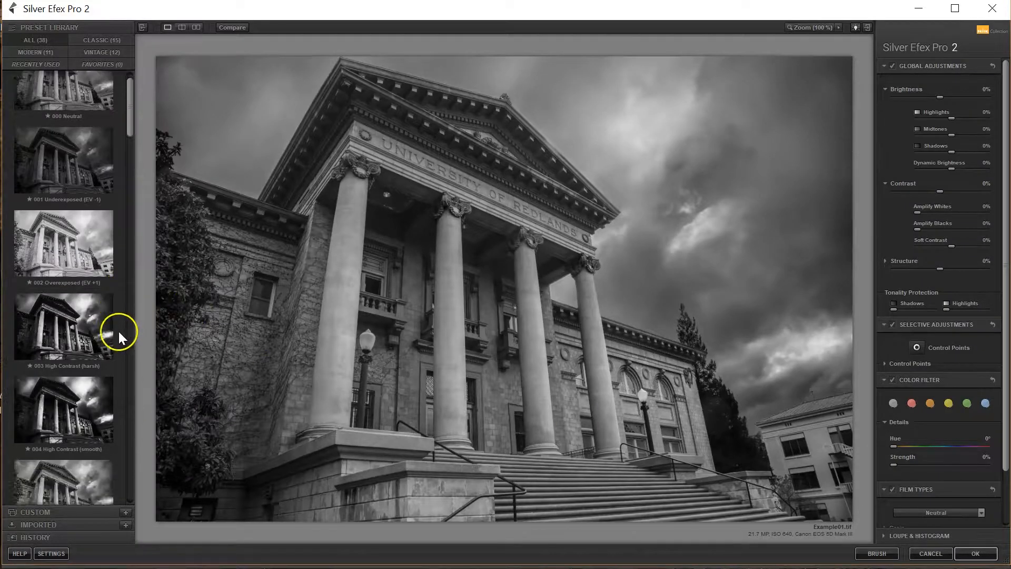
{"action": "left_click", "coordinate": [57, 224]}
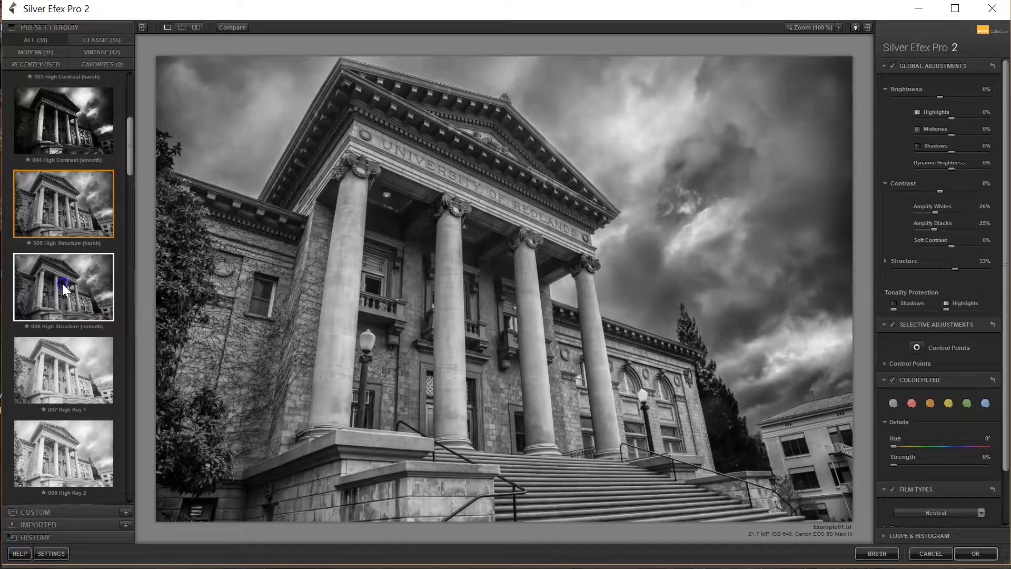
{"action": "left_click", "coordinate": [62, 283]}
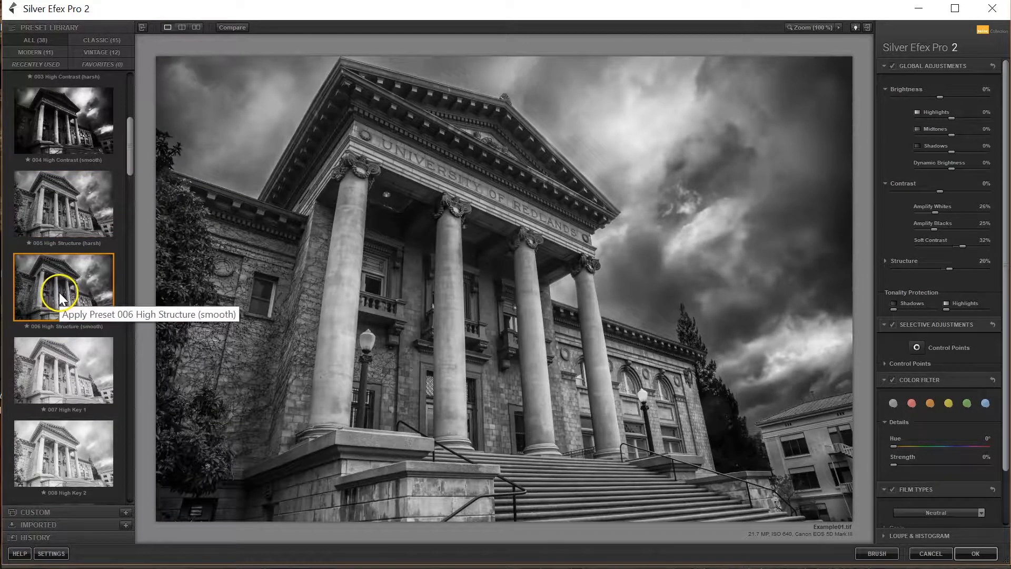
Raise the Shadows brightness to 36%, apply the Silver Efex filter, and clear the filter palette off the workspace.
{"action": "left_click_drag", "start_coordinate": [954, 149], "coordinate": [960, 149]}
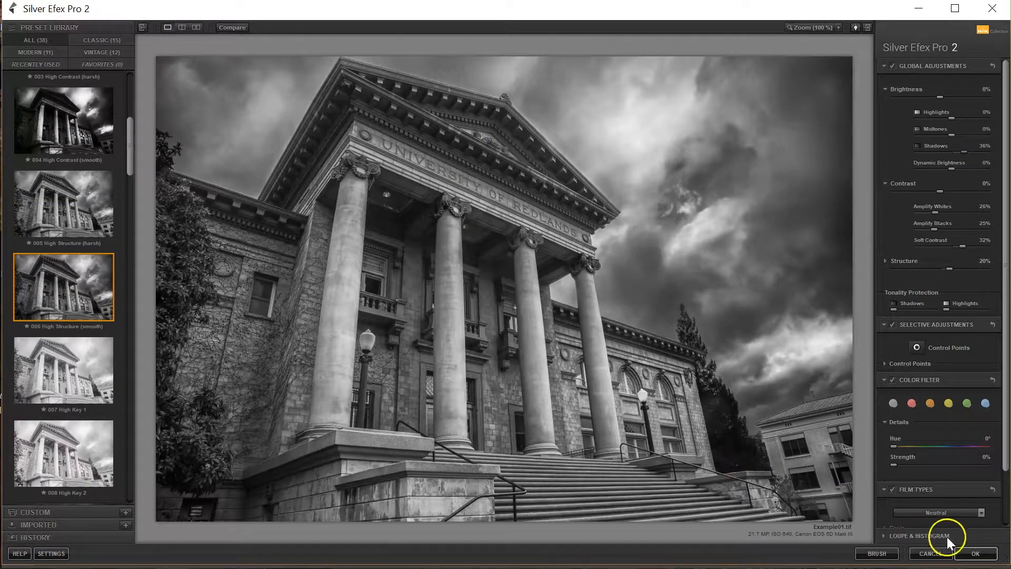
{"action": "left_click", "coordinate": [967, 554]}
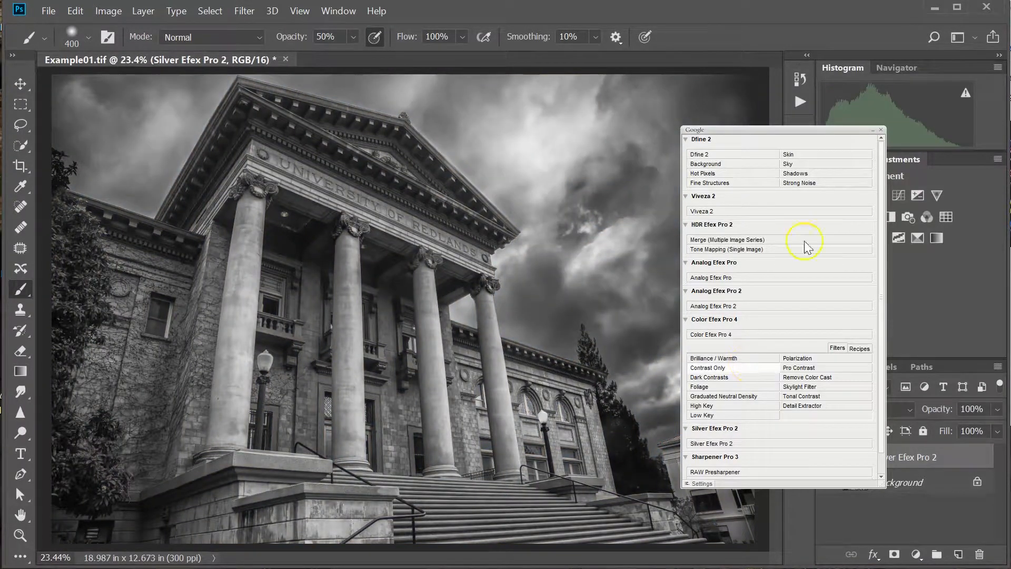
{"action": "left_click_drag", "start_coordinate": [744, 136], "coordinate": [1009, 126]}
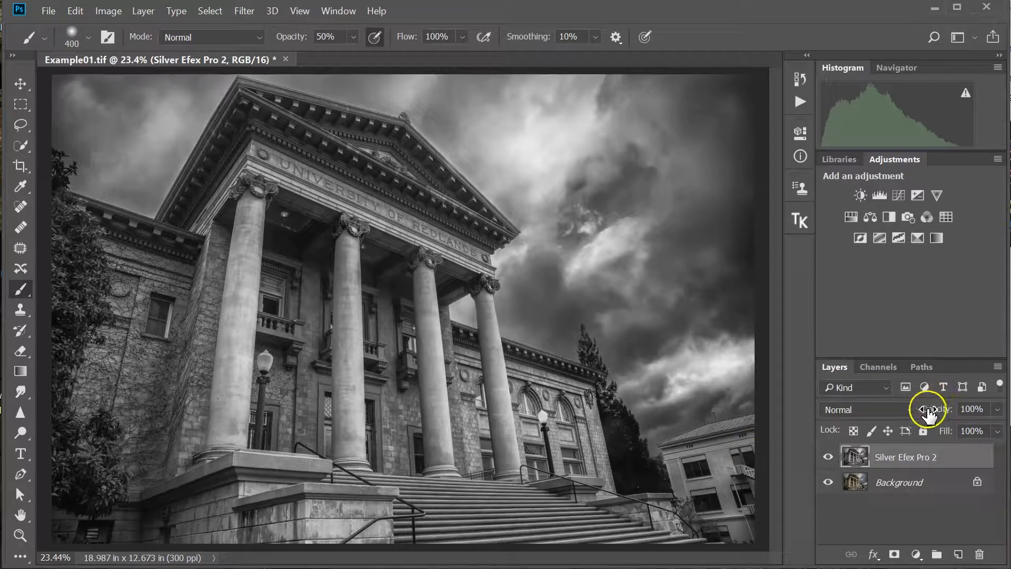
Try Overlay on the Silver Efex Pro 2 layer, and set its blend mode to Soft Light.
{"action": "left_click", "coordinate": [898, 410]}
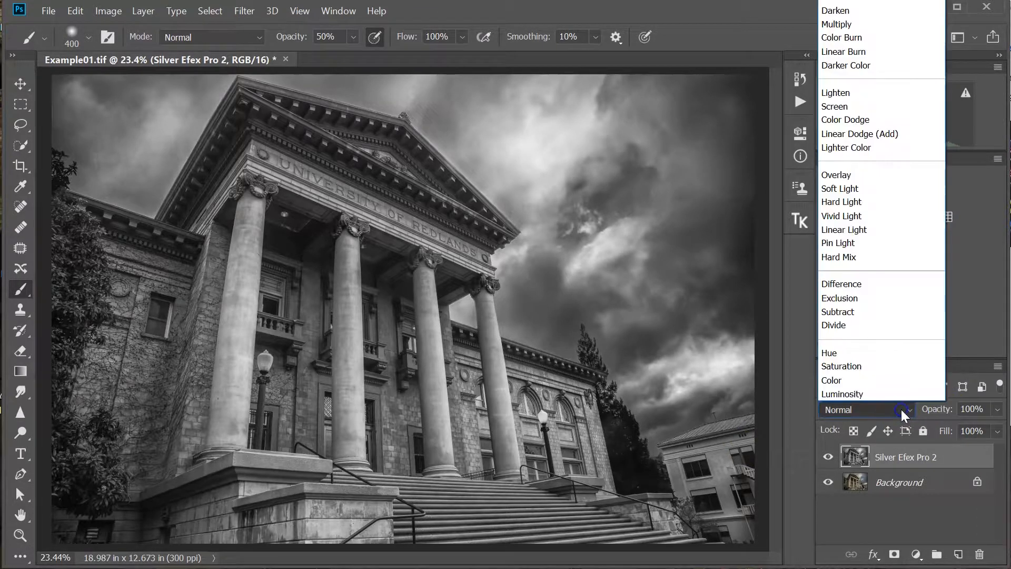
{"action": "left_click", "coordinate": [855, 174]}
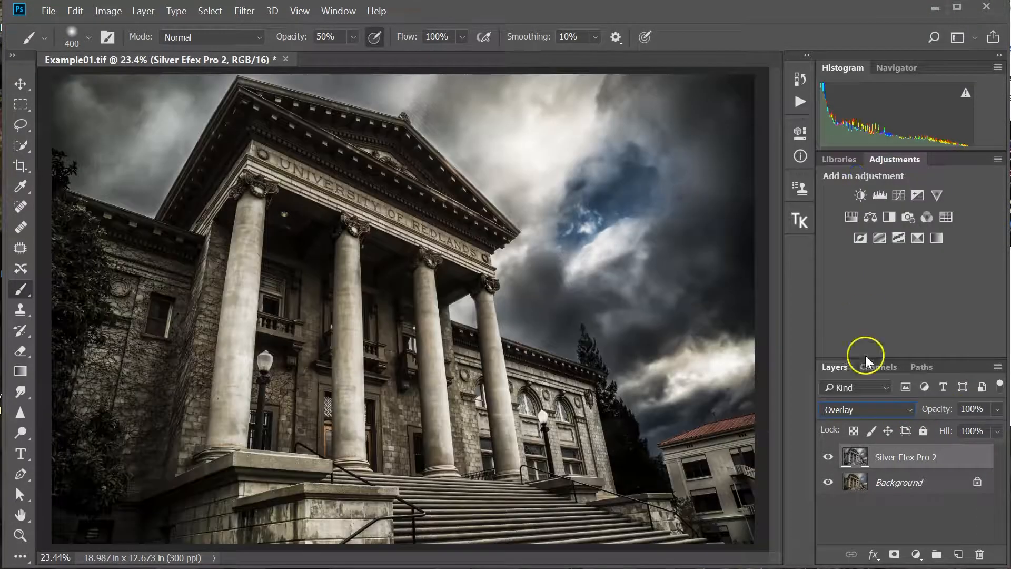
{"action": "left_click", "coordinate": [878, 409]}
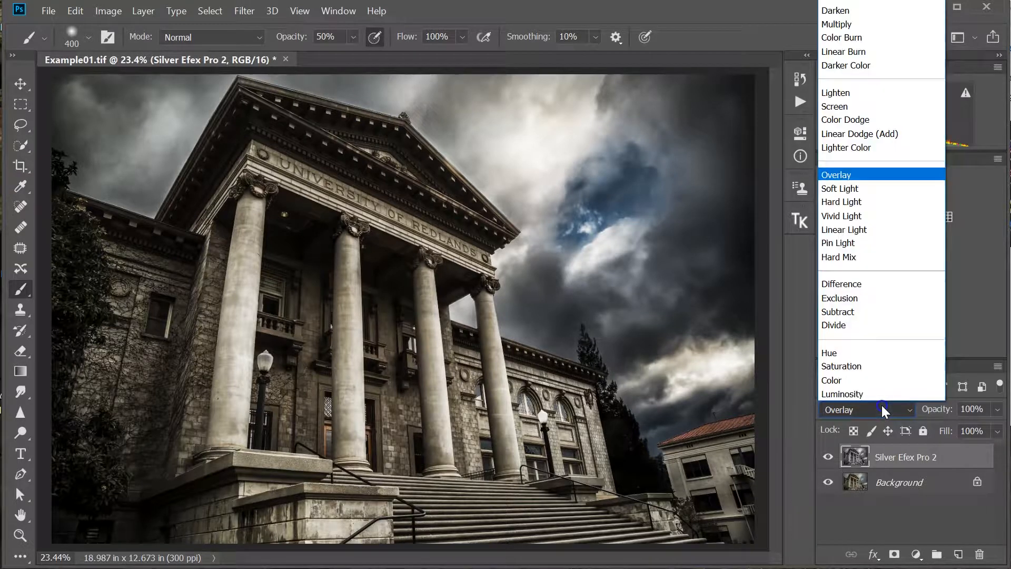
{"action": "left_click", "coordinate": [867, 189]}
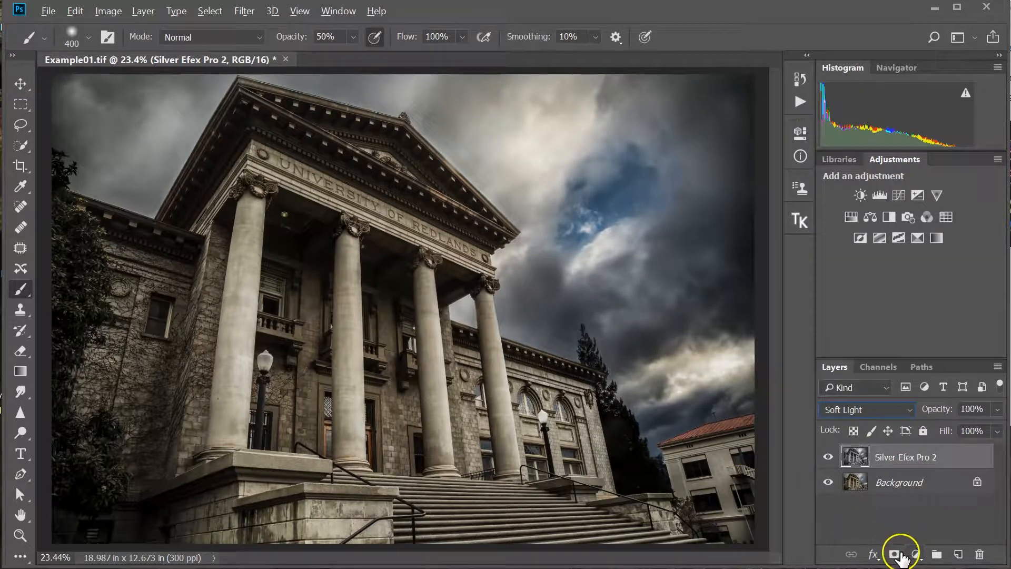
Add a black mask to the Silver Efex Pro 2 layer, brush the effect onto the building and steps at 50% opacity, and compare before and after.
{"action": "left_click", "coordinate": [894, 554], "text": "alt"}
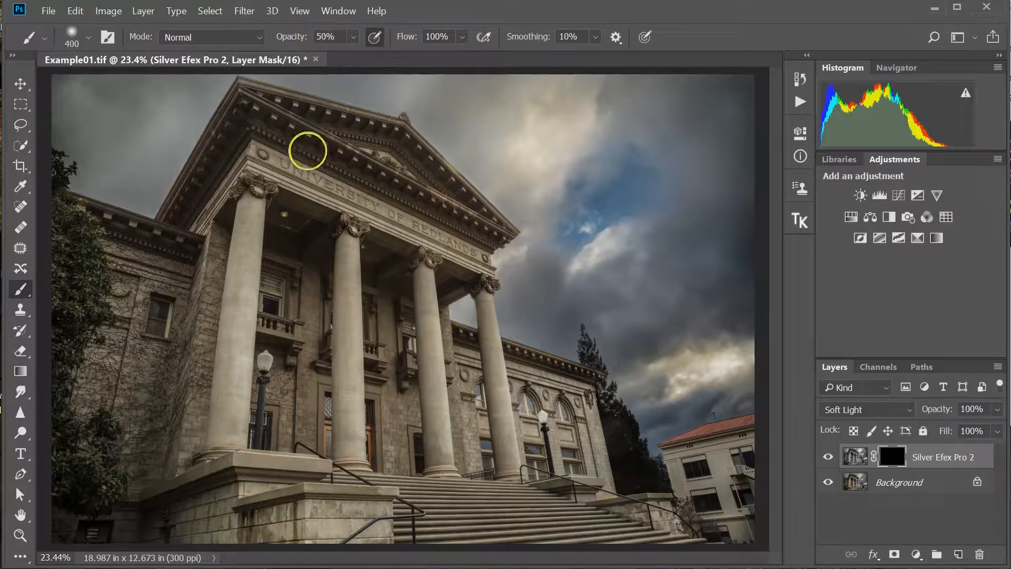
{"action": "mouse_move", "coordinate": [391, 188]}
{"action": "left_mouse_down"}
{"action": "mouse_move", "coordinate": [447, 242]}
{"action": "mouse_move", "coordinate": [400, 170]}
{"action": "mouse_move", "coordinate": [450, 220]}
{"action": "left_mouse_up"}
{"action": "mouse_move", "coordinate": [237, 113]}
{"action": "left_mouse_down"}
{"action": "mouse_move", "coordinate": [189, 286]}
{"action": "mouse_move", "coordinate": [210, 257]}
{"action": "mouse_move", "coordinate": [177, 355]}
{"action": "left_mouse_up"}
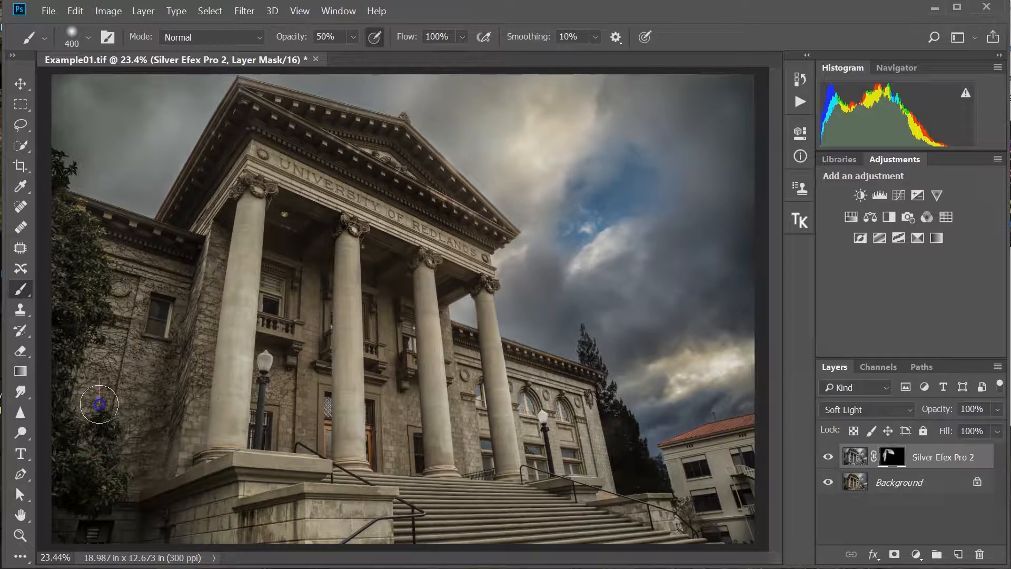
{"action": "mouse_move", "coordinate": [266, 316]}
{"action": "left_mouse_down"}
{"action": "mouse_move", "coordinate": [291, 273]}
{"action": "mouse_move", "coordinate": [294, 409]}
{"action": "mouse_move", "coordinate": [350, 271]}
{"action": "mouse_move", "coordinate": [337, 381]}
{"action": "left_mouse_up"}
{"action": "mouse_move", "coordinate": [398, 389]}
{"action": "left_mouse_down"}
{"action": "mouse_move", "coordinate": [403, 310]}
{"action": "mouse_move", "coordinate": [408, 413]}
{"action": "mouse_move", "coordinate": [230, 512]}
{"action": "left_mouse_up"}
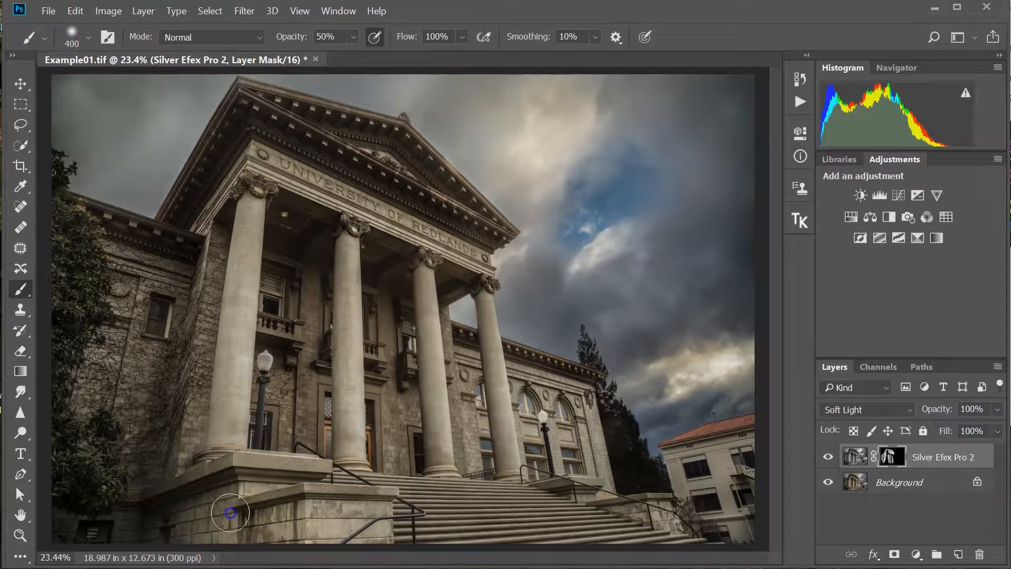
{"action": "mouse_move", "coordinate": [469, 492]}
{"action": "left_mouse_down"}
{"action": "mouse_move", "coordinate": [498, 516]}
{"action": "mouse_move", "coordinate": [482, 381]}
{"action": "mouse_move", "coordinate": [503, 447]}
{"action": "mouse_move", "coordinate": [530, 419]}
{"action": "mouse_move", "coordinate": [535, 395]}
{"action": "mouse_move", "coordinate": [550, 472]}
{"action": "mouse_move", "coordinate": [609, 563]}
{"action": "mouse_move", "coordinate": [577, 456]}
{"action": "mouse_move", "coordinate": [608, 520]}
{"action": "mouse_move", "coordinate": [677, 516]}
{"action": "mouse_move", "coordinate": [528, 538]}
{"action": "mouse_move", "coordinate": [423, 505]}
{"action": "mouse_move", "coordinate": [450, 505]}
{"action": "mouse_move", "coordinate": [354, 496]}
{"action": "mouse_move", "coordinate": [389, 496]}
{"action": "mouse_move", "coordinate": [402, 370]}
{"action": "mouse_move", "coordinate": [418, 507]}
{"action": "mouse_move", "coordinate": [508, 509]}
{"action": "mouse_move", "coordinate": [399, 549]}
{"action": "mouse_move", "coordinate": [193, 530]}
{"action": "mouse_move", "coordinate": [190, 503]}
{"action": "mouse_move", "coordinate": [529, 519]}
{"action": "left_mouse_up"}
{"action": "mouse_move", "coordinate": [271, 470]}
{"action": "left_mouse_down"}
{"action": "mouse_move", "coordinate": [272, 368]}
{"action": "mouse_move", "coordinate": [289, 296]}
{"action": "mouse_move", "coordinate": [424, 434]}
{"action": "mouse_move", "coordinate": [396, 448]}
{"action": "mouse_move", "coordinate": [519, 388]}
{"action": "mouse_move", "coordinate": [496, 437]}
{"action": "left_mouse_up"}
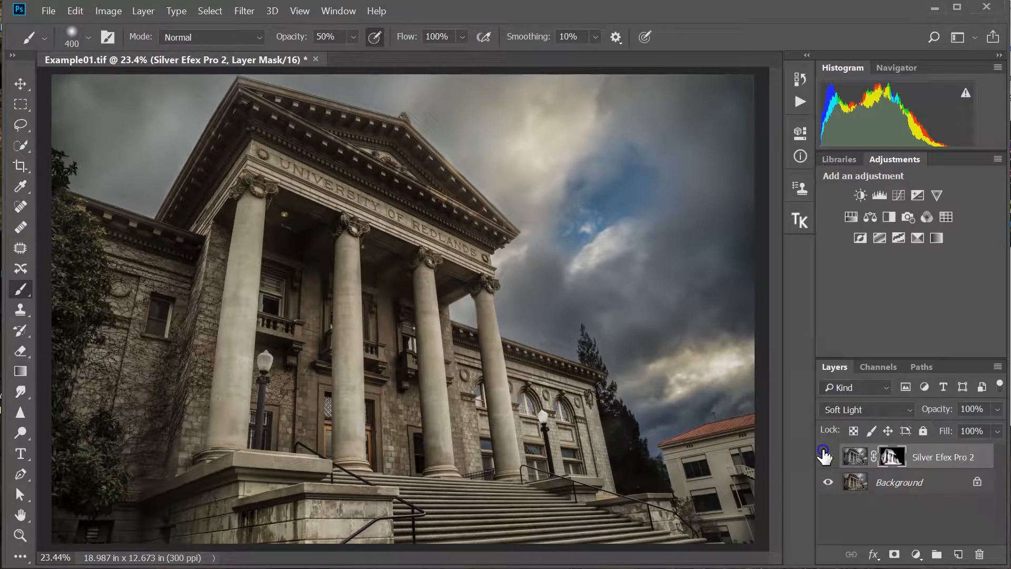
{"action": "left_click", "coordinate": [828, 457]}
{"action": "left_click", "coordinate": [828, 458]}
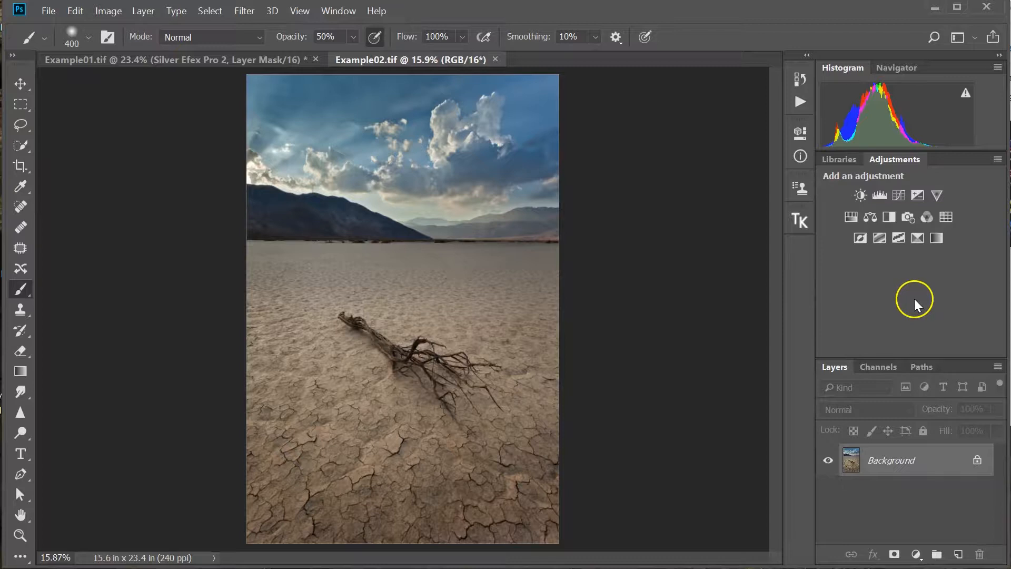
Create a new action named Grunge in the custom action set and start recording it.
{"action": "left_click", "coordinate": [800, 103]}
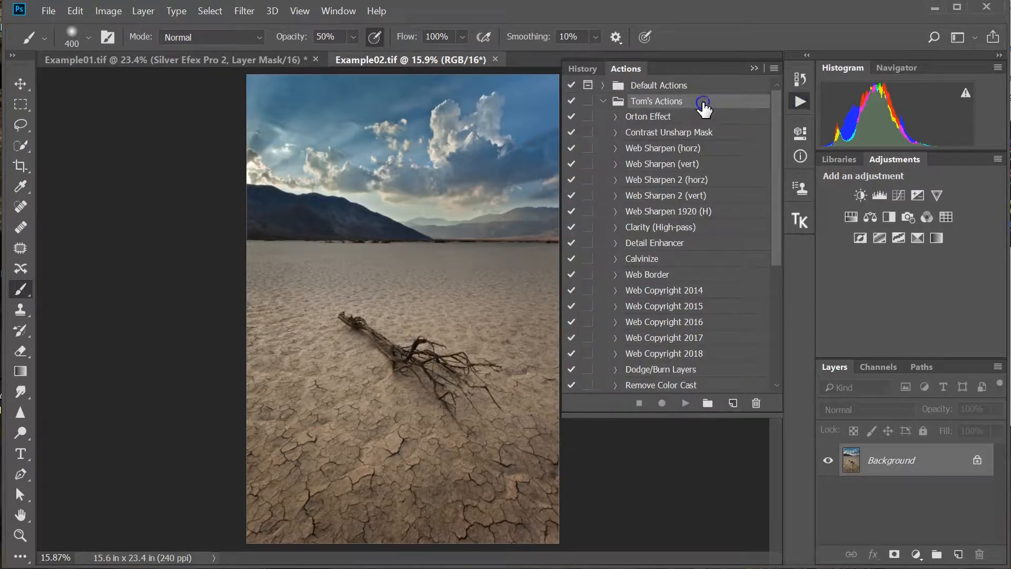
{"action": "left_click", "coordinate": [773, 69]}
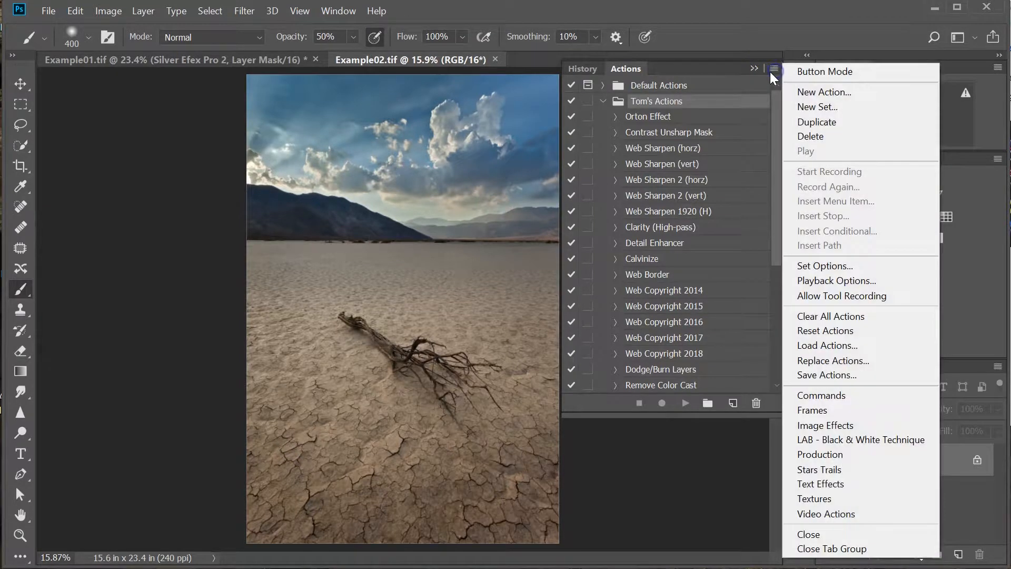
{"action": "left_click", "coordinate": [811, 90]}
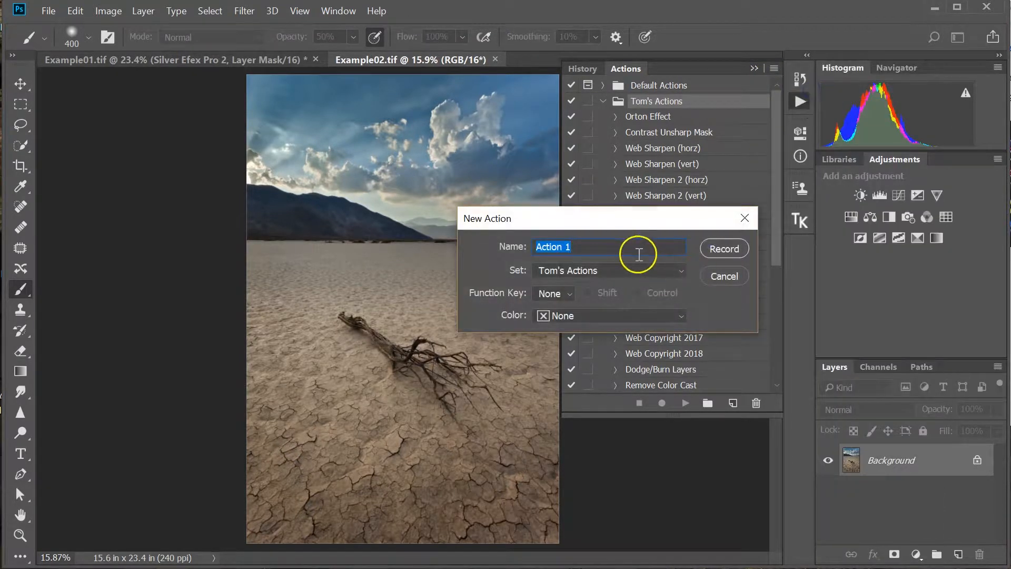
{"action": "type", "text": "Grunge"}
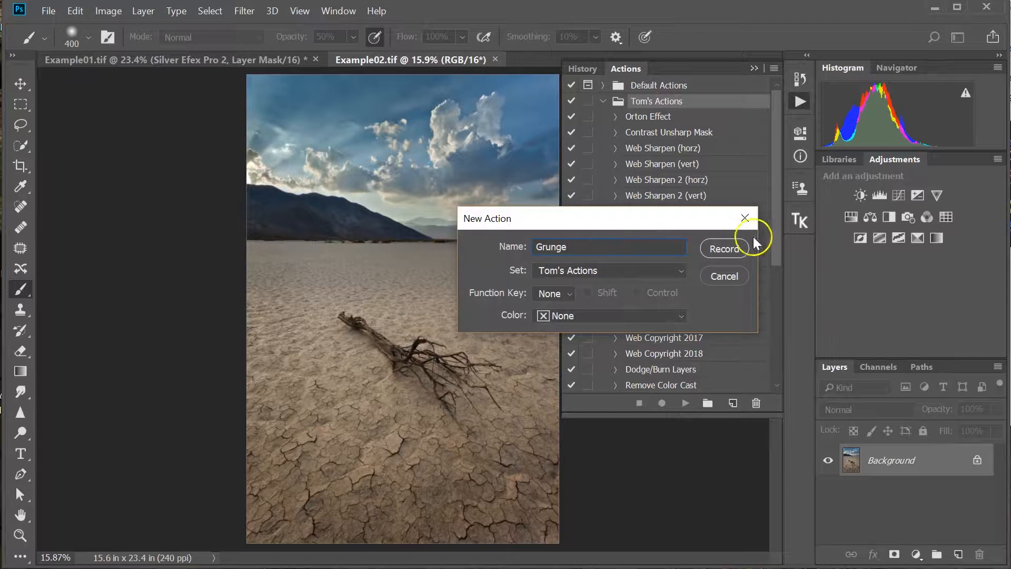
{"action": "left_click", "coordinate": [740, 247]}
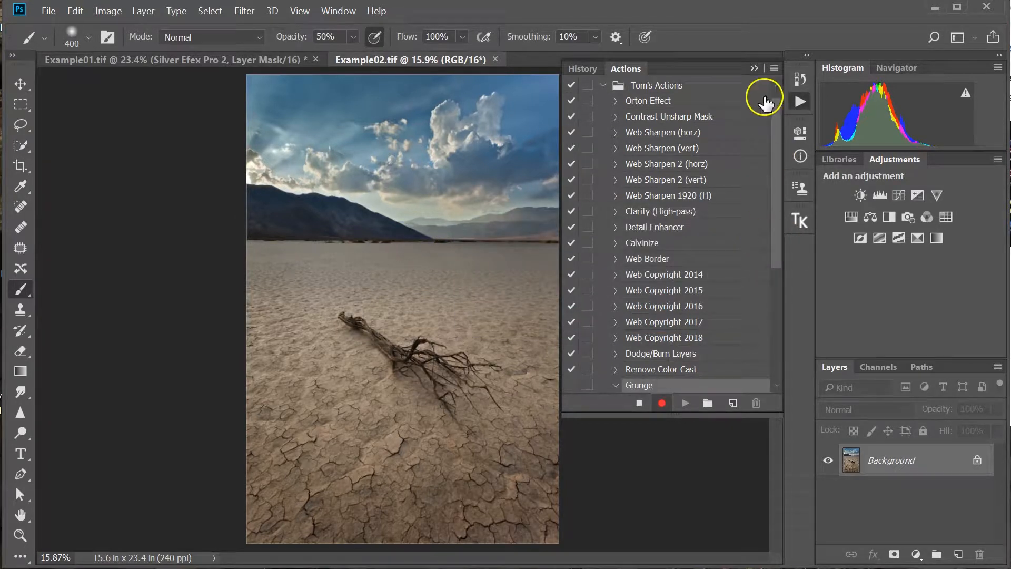
{"action": "left_click", "coordinate": [754, 68]}
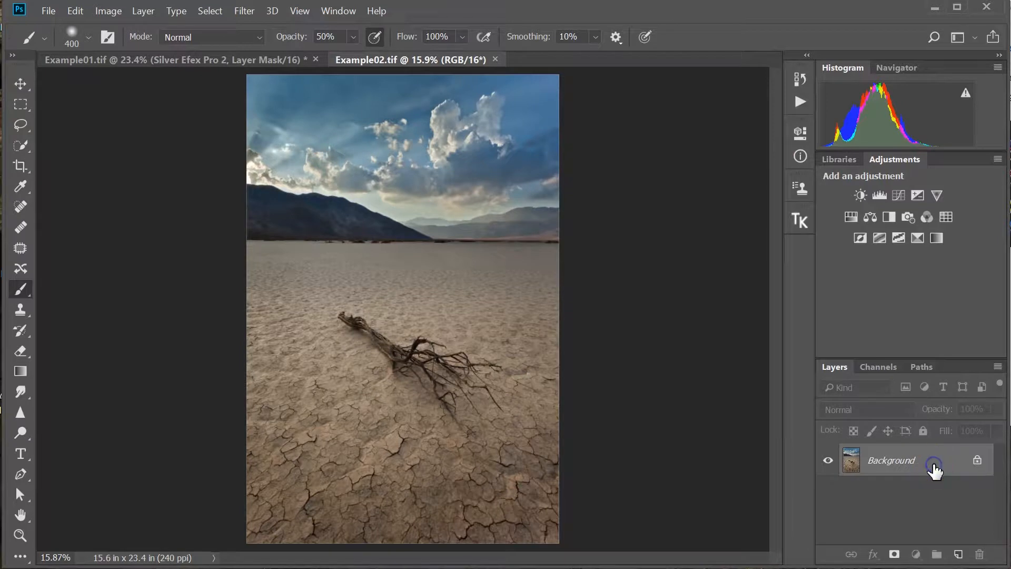
Duplicate the Background layer of Example02.tif and apply a High Pass filter with a 3.2-pixel radius to the copy.
{"action": "key", "text": "ctrl+j"}
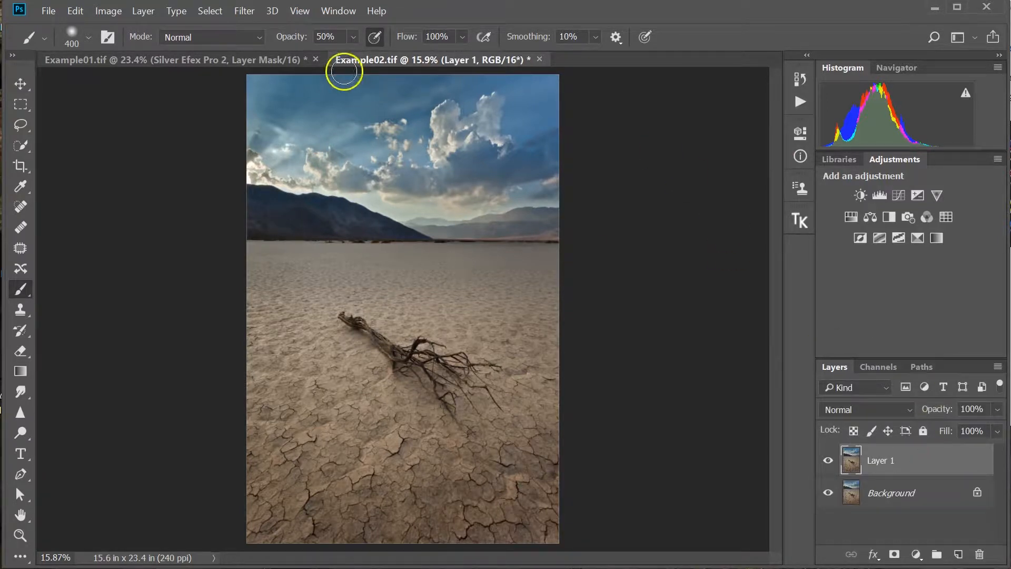
{"action": "left_click", "coordinate": [238, 12]}
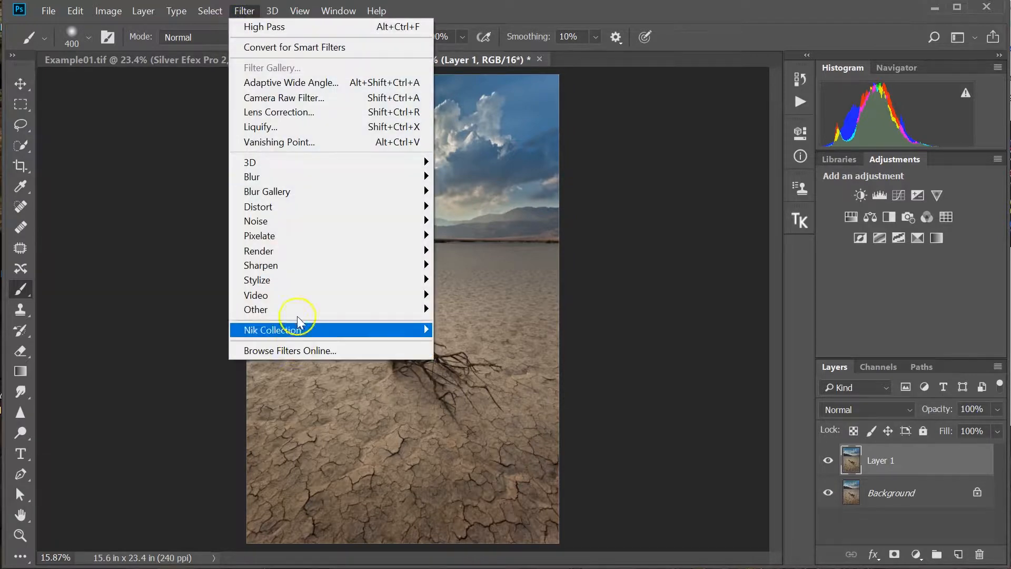
{"action": "left_click", "coordinate": [190, 324]}
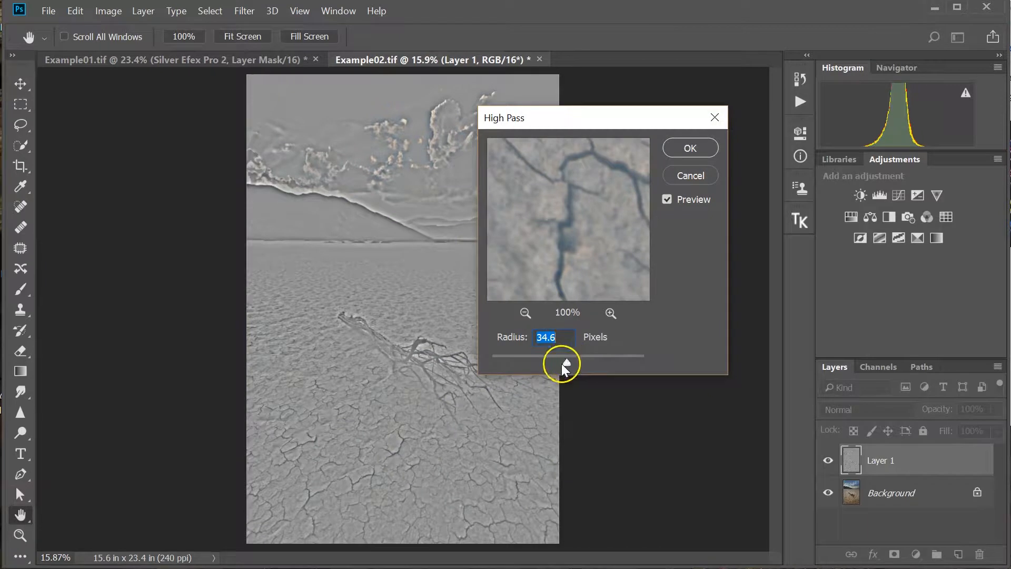
{"action": "left_click_drag", "start_coordinate": [525, 362], "coordinate": [517, 365]}
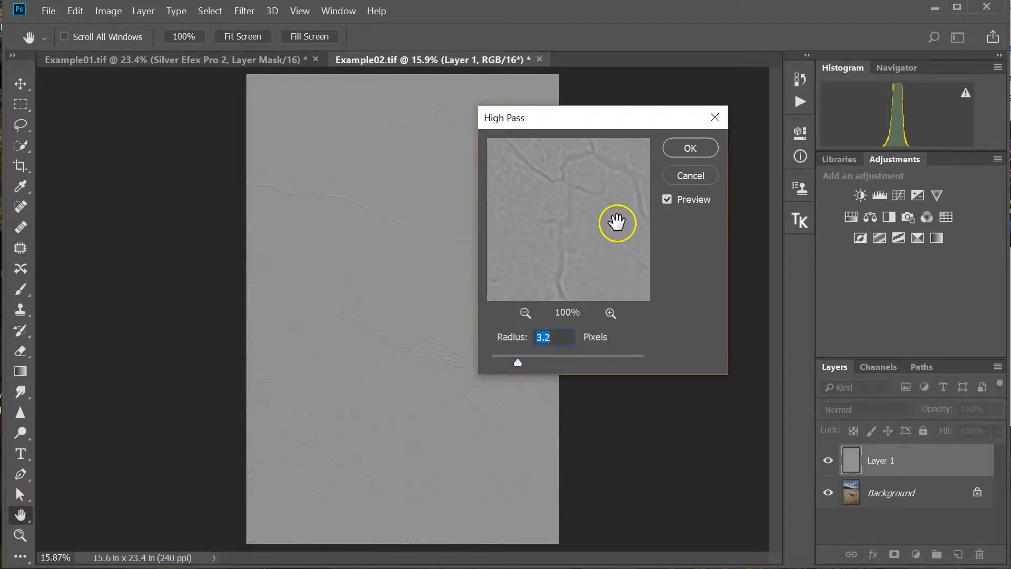
{"action": "left_click", "coordinate": [691, 148]}
{"action": "key", "text": "b"}
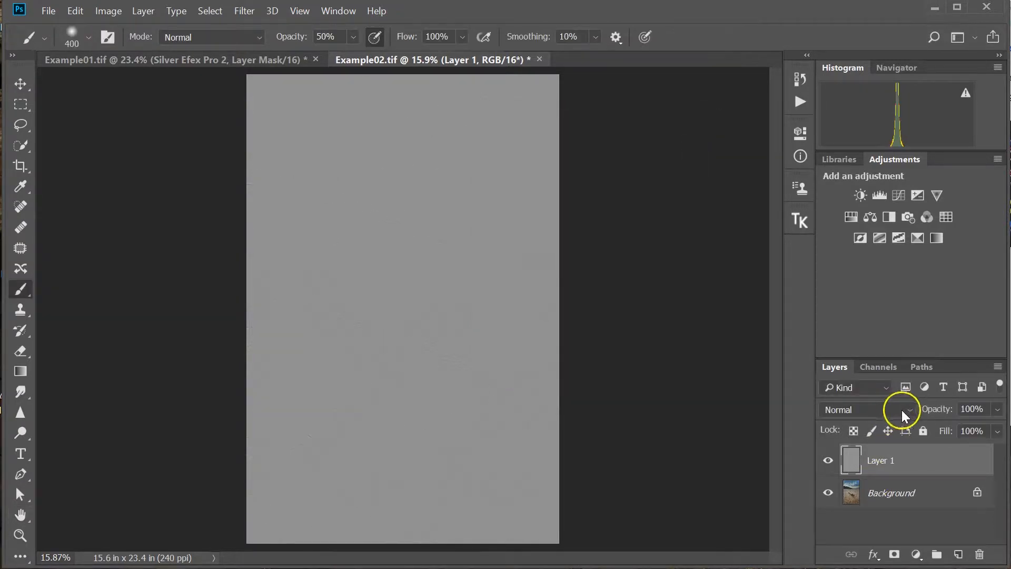
Compare Overlay and Soft Light blending on the High Pass layer, and set its blend mode to Overlay.
{"action": "left_click", "coordinate": [901, 411]}
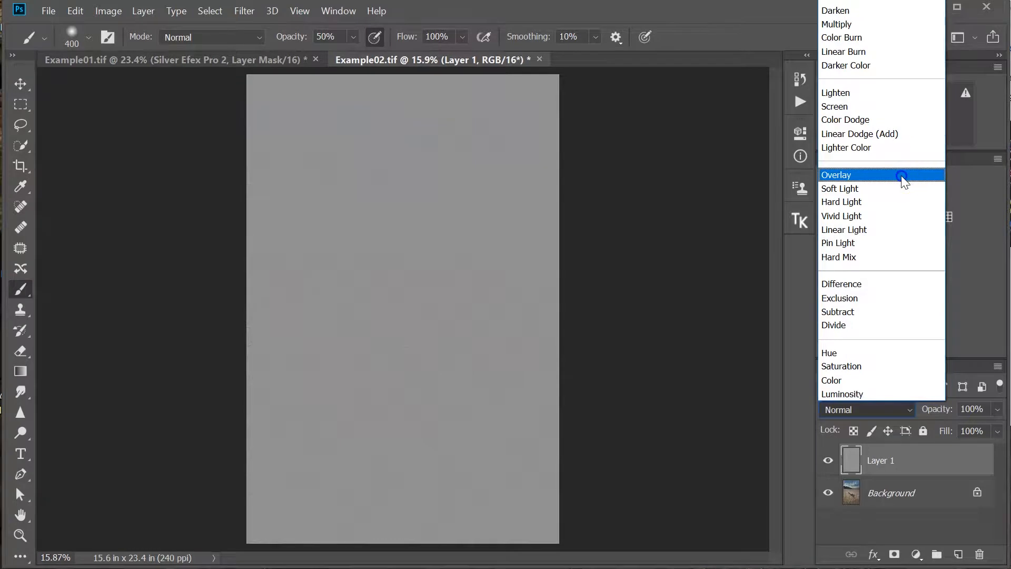
{"action": "left_click", "coordinate": [903, 176]}
{"action": "left_click", "coordinate": [872, 415]}
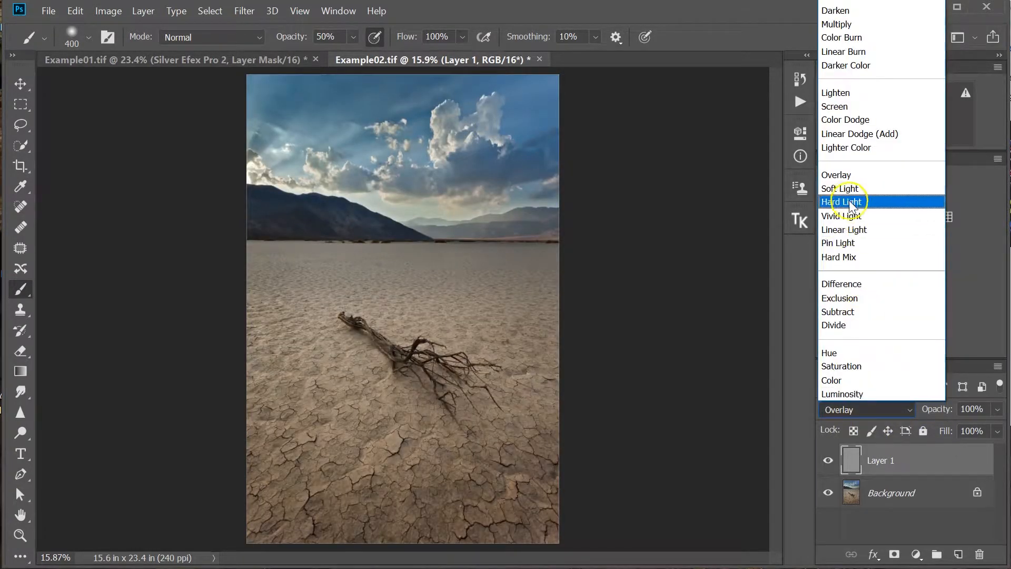
{"action": "left_click", "coordinate": [851, 192]}
{"action": "left_click", "coordinate": [895, 410]}
{"action": "left_click", "coordinate": [860, 178]}
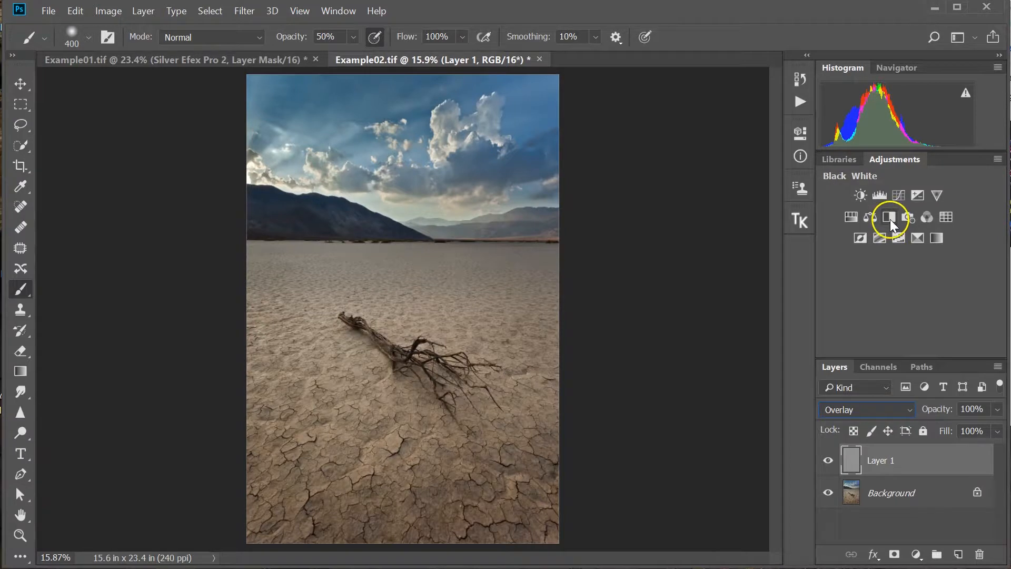
Add a Black & White adjustment layer using the High Contrast Red Filter preset.
{"action": "left_click", "coordinate": [889, 217]}
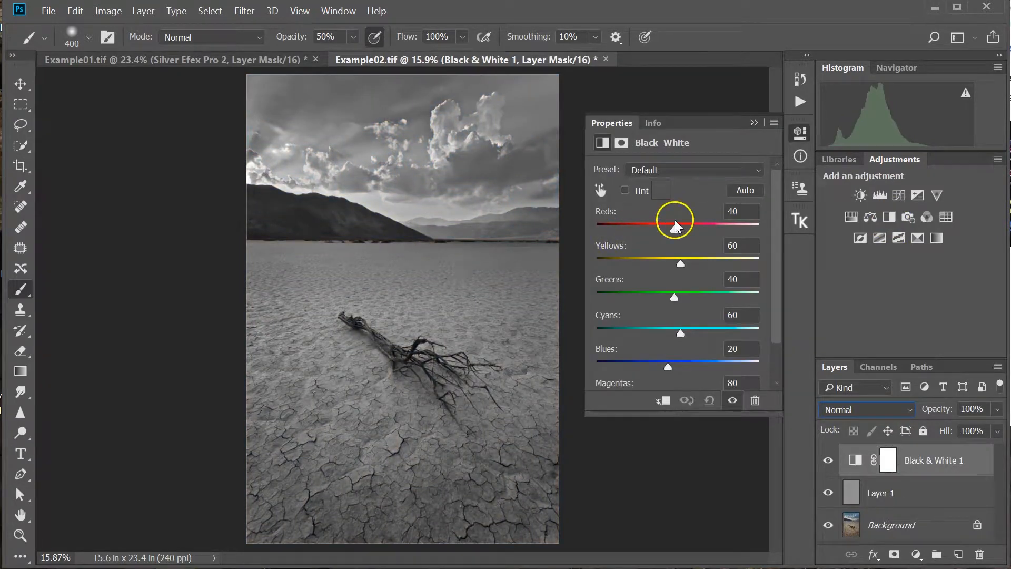
{"action": "left_click", "coordinate": [691, 172]}
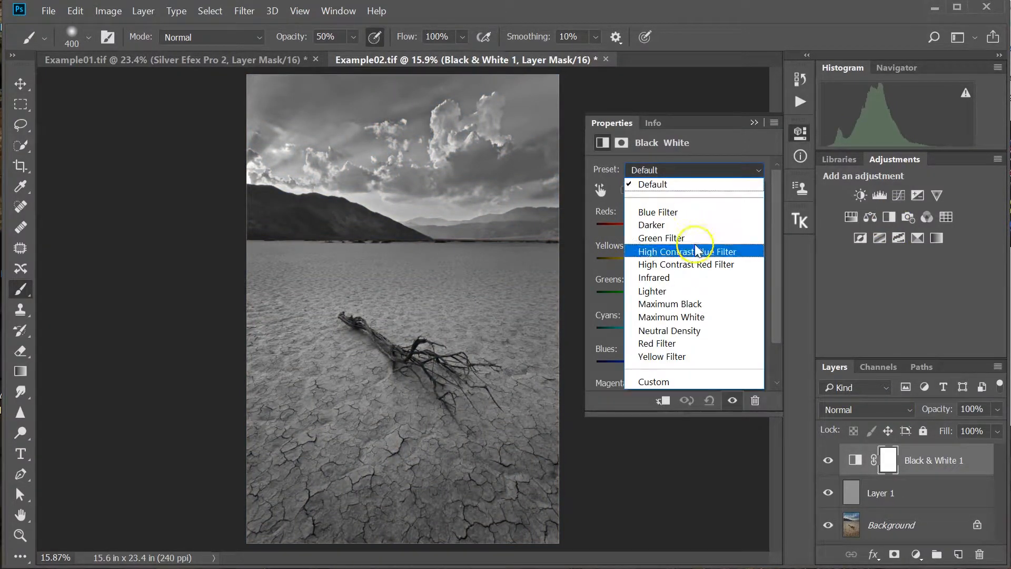
{"action": "left_click", "coordinate": [700, 269]}
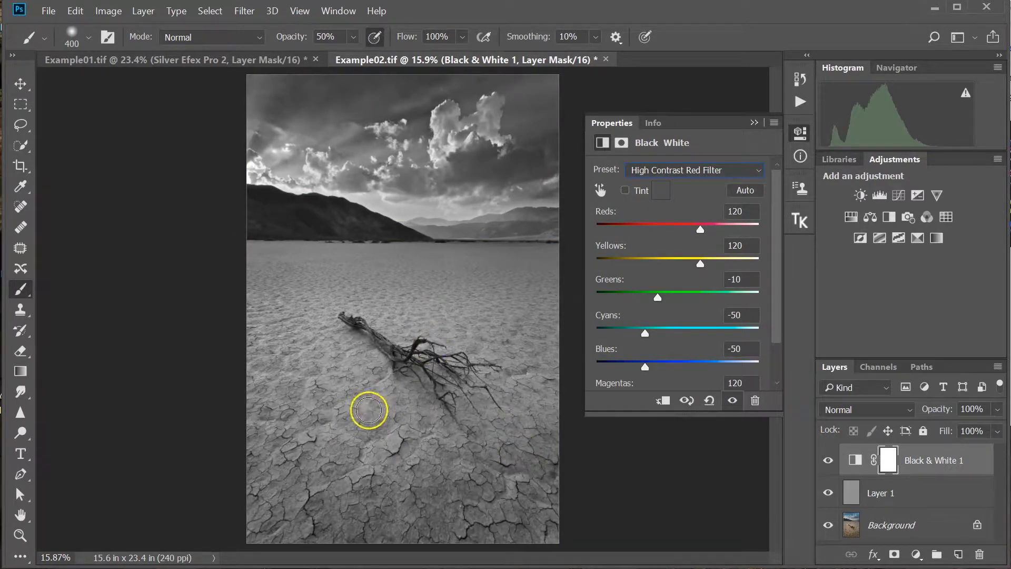
{"action": "left_click", "coordinate": [756, 121]}
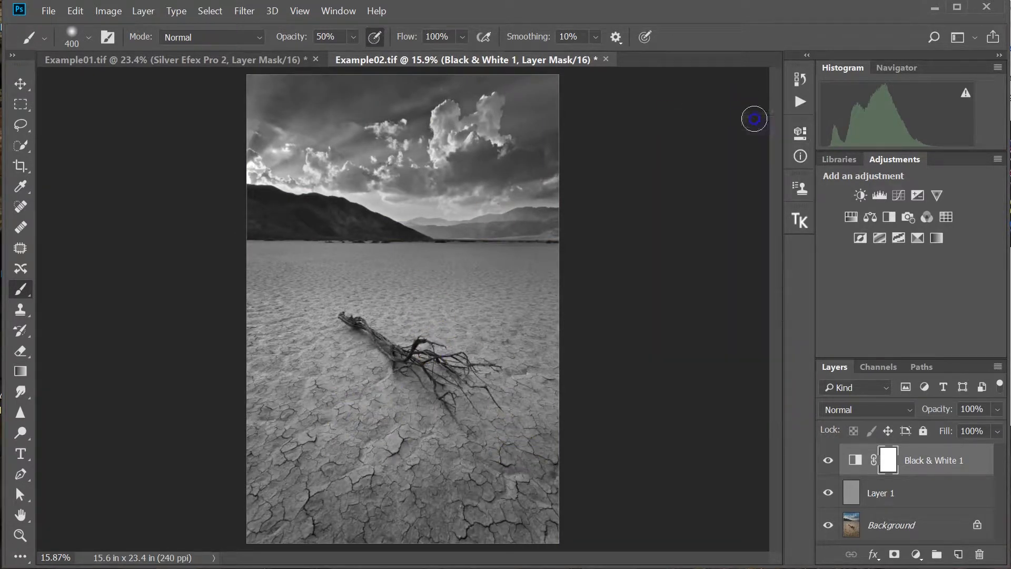
Add a Curves adjustment layer that slightly raises the upper tones and anchors the shadows at input 75, output 75.
{"action": "left_click", "coordinate": [901, 195]}
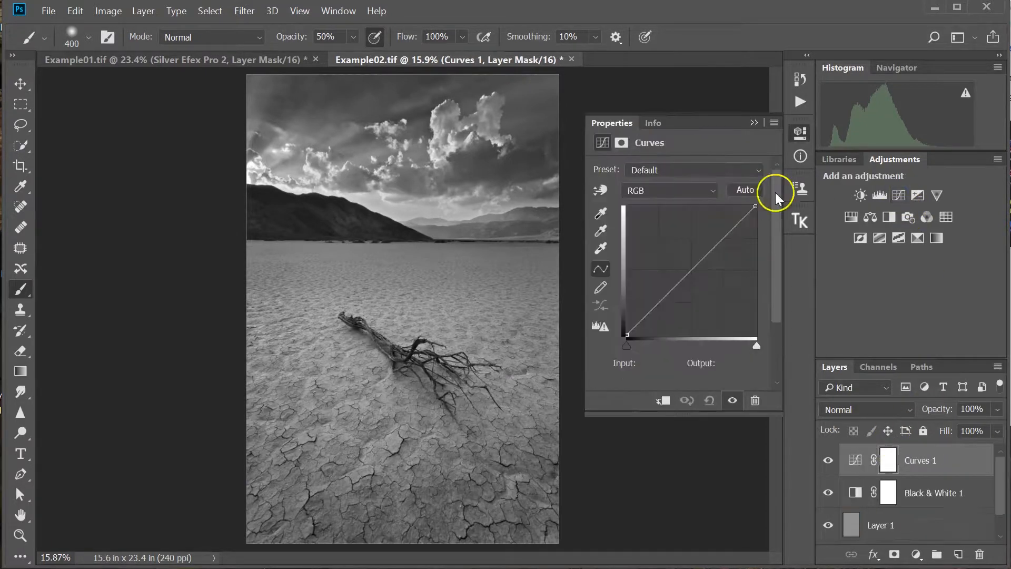
{"action": "left_click", "coordinate": [708, 248]}
{"action": "left_click_drag", "start_coordinate": [708, 247], "coordinate": [704, 253]}
{"action": "left_click", "coordinate": [665, 297]}
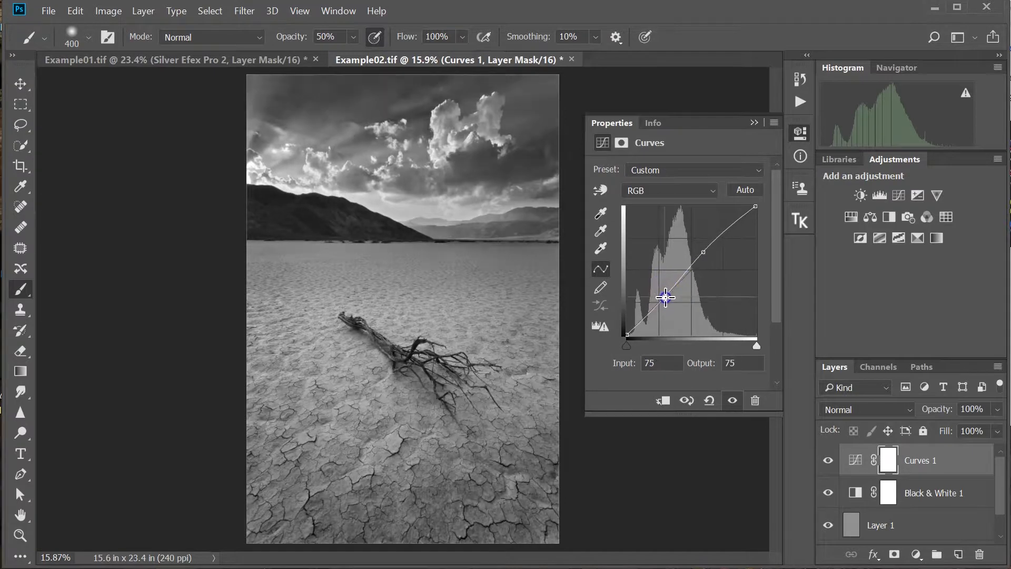
{"action": "left_click", "coordinate": [754, 124]}
Set the Black & White 1 layer's blend mode to Soft Light.
{"action": "left_click", "coordinate": [916, 491]}
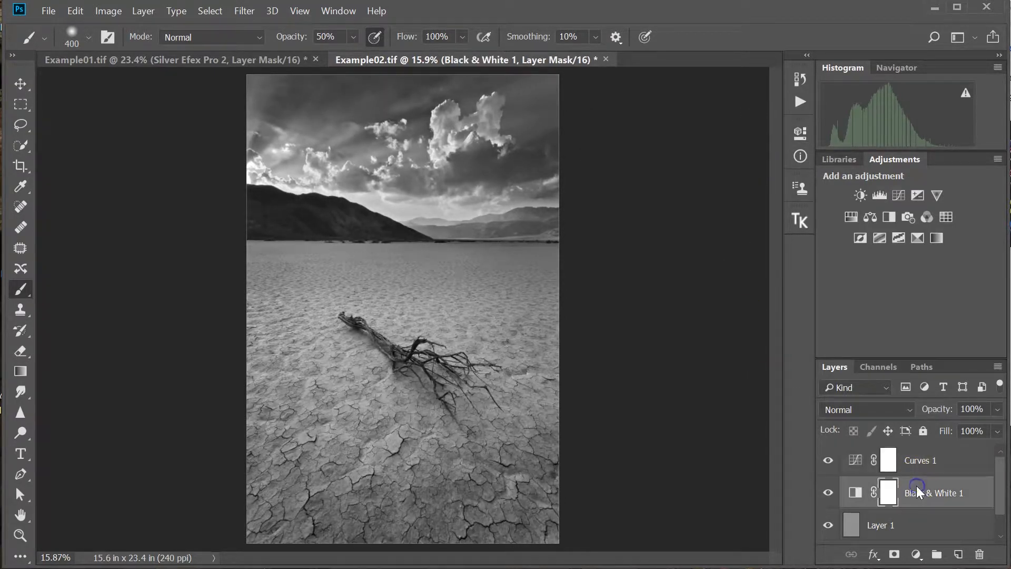
{"action": "left_click", "coordinate": [913, 410]}
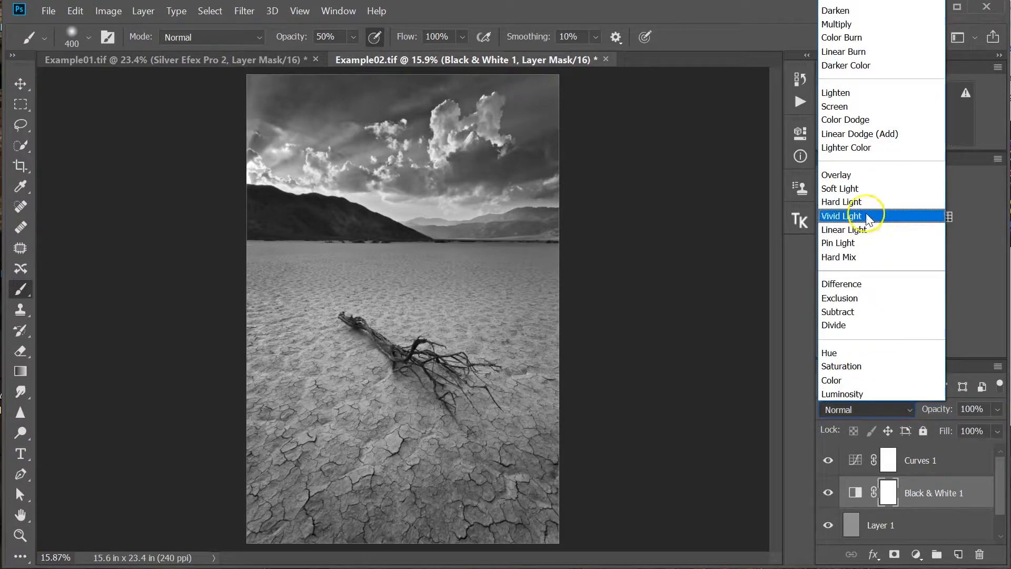
{"action": "left_click", "coordinate": [869, 194]}
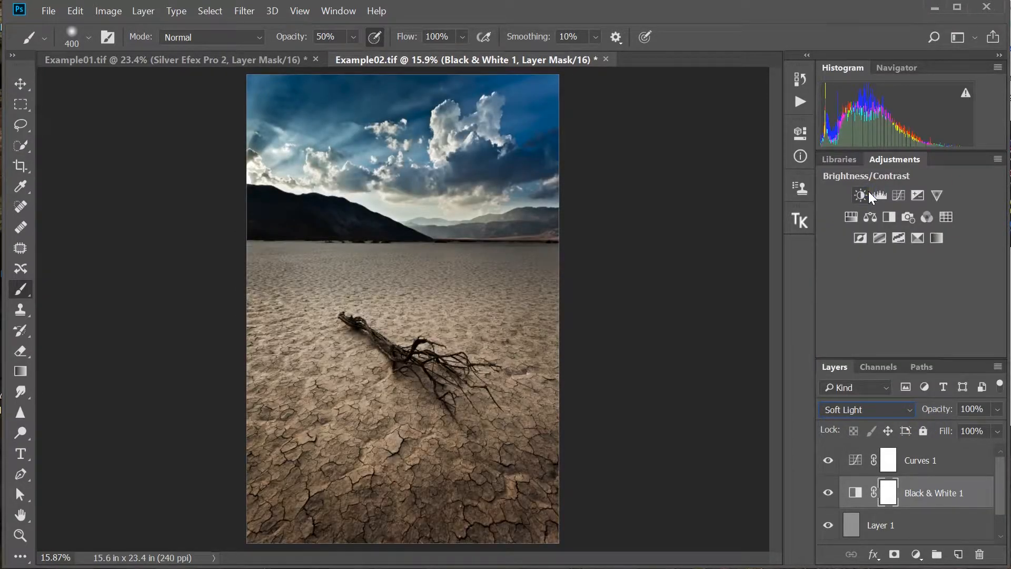
Add a Hue/Saturation adjustment layer above Curves 1 with the master saturation set to -11.
{"action": "left_click", "coordinate": [923, 461]}
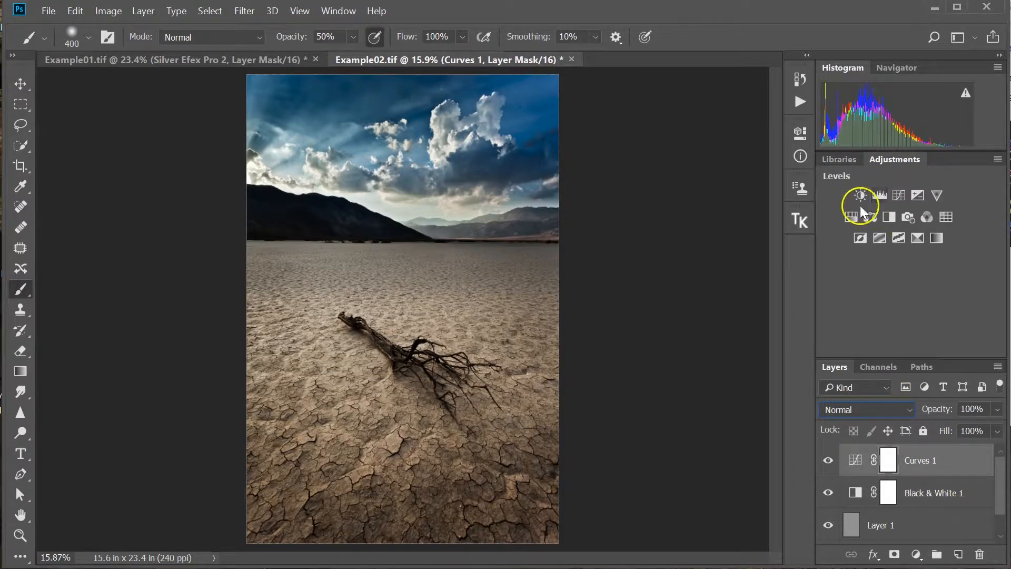
{"action": "left_click", "coordinate": [850, 217]}
{"action": "left_click_drag", "start_coordinate": [676, 262], "coordinate": [669, 264]}
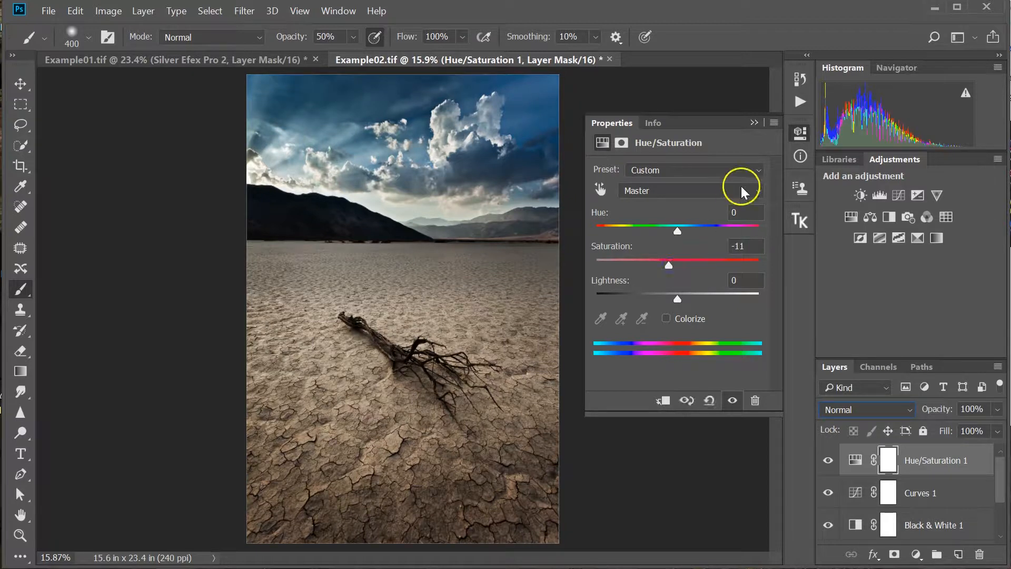
{"action": "left_click", "coordinate": [754, 119]}
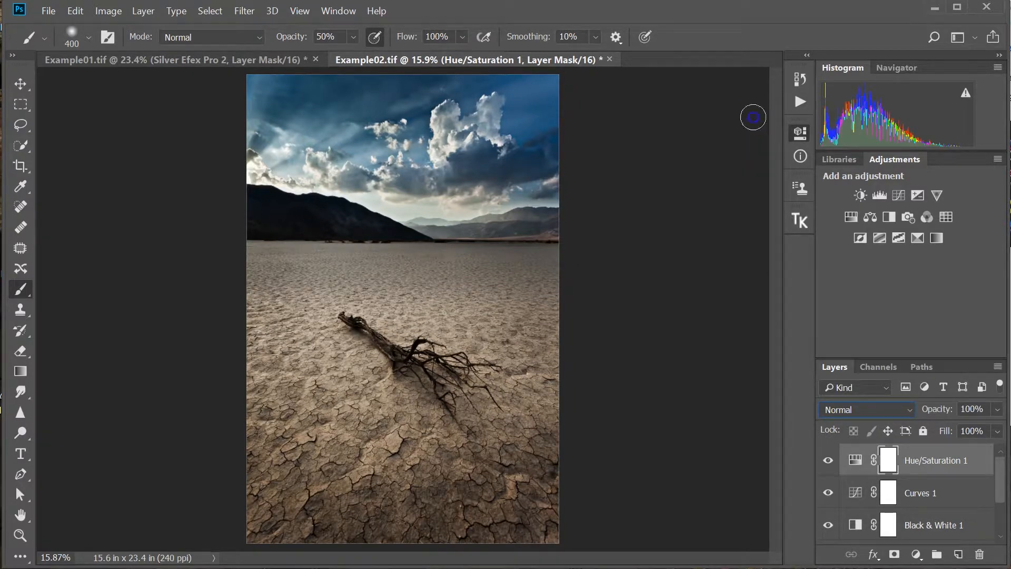
Group all layers from Layer 1 up to Hue/Saturation 1, leaving the Background layer outside the group.
{"action": "scroll", "coordinate": [927, 492], "scroll_direction": "down", "scroll_amount": 2}
{"action": "left_click", "coordinate": [927, 494]}
{"action": "scroll", "coordinate": [926, 492], "scroll_direction": "up", "scroll_amount": 2}
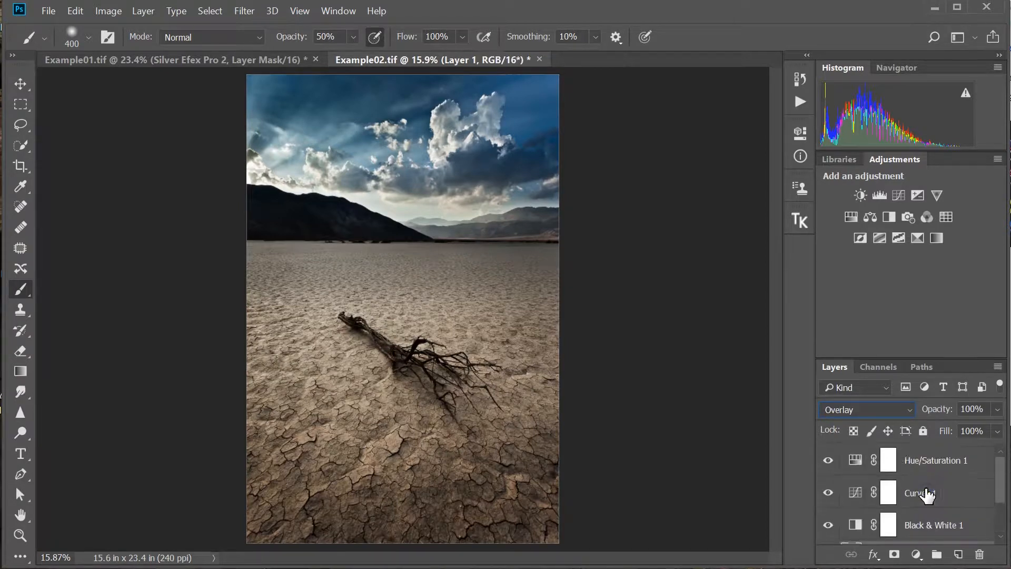
{"action": "left_click", "coordinate": [926, 462], "text": "shift"}
{"action": "key", "text": "ctrl+g"}
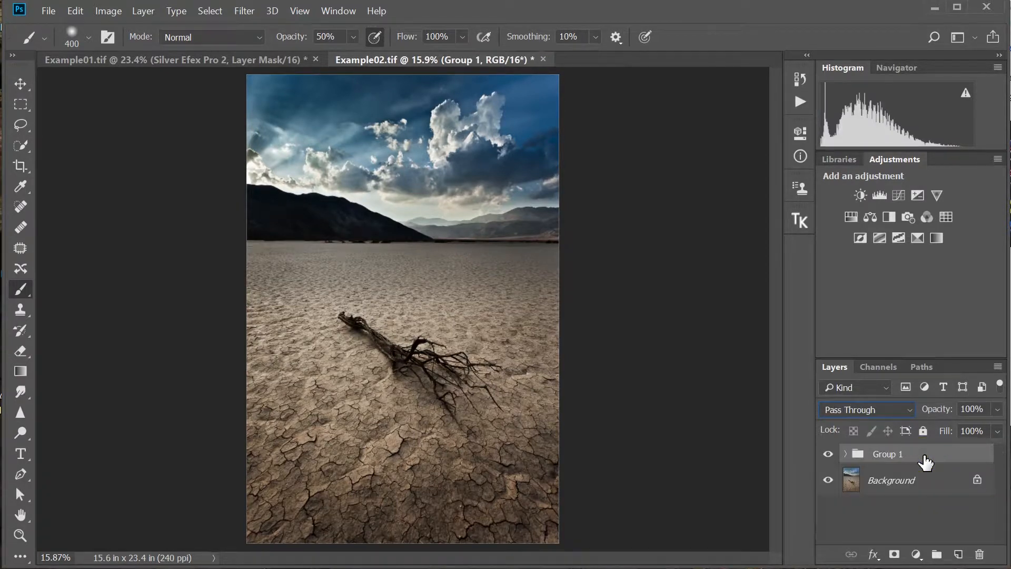
Rename the new layer group as Grunge and add a white layer mask to it.
{"action": "double_click", "coordinate": [890, 453]}
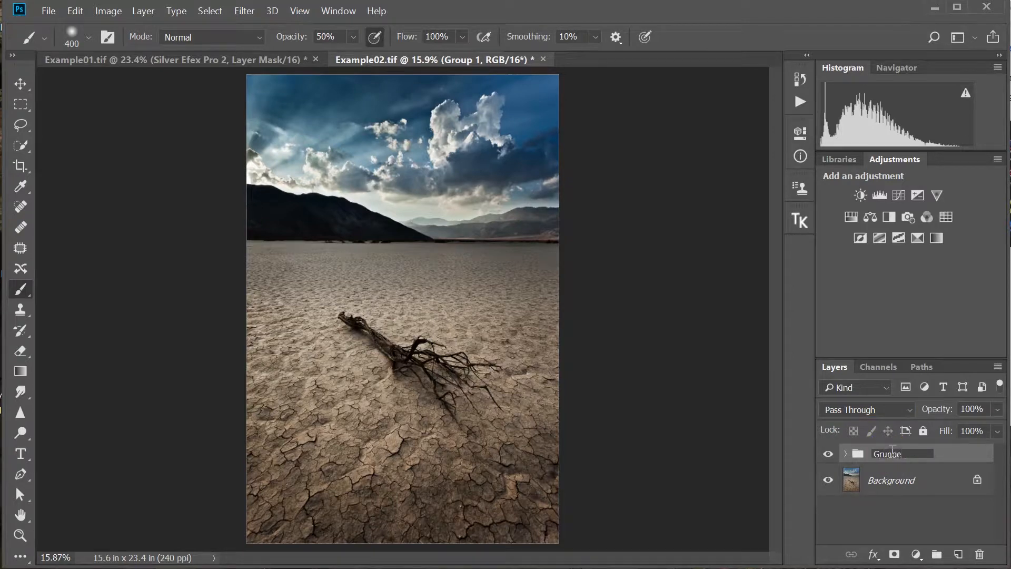
{"action": "key", "text": "Return"}
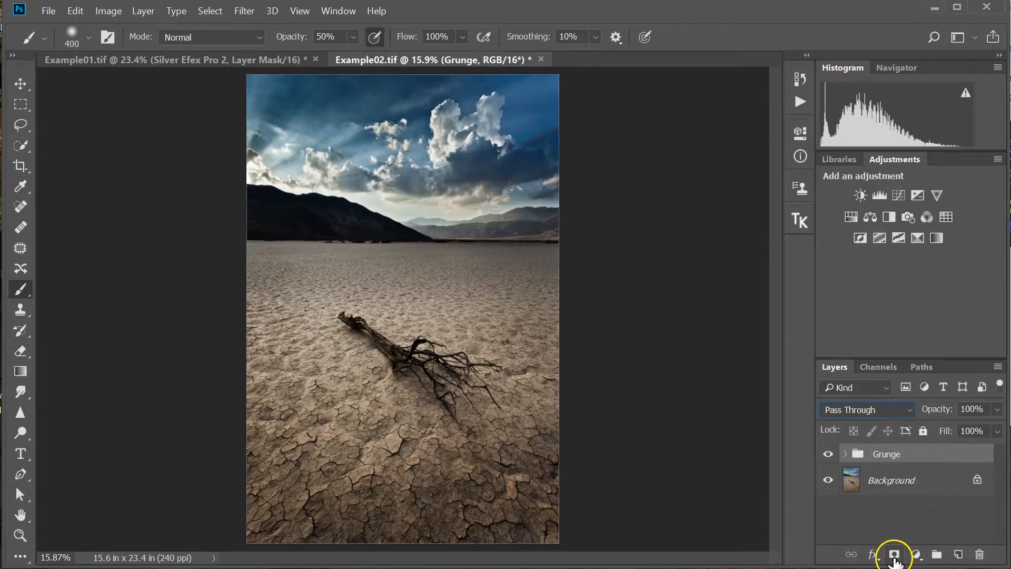
{"action": "left_click", "coordinate": [894, 554]}
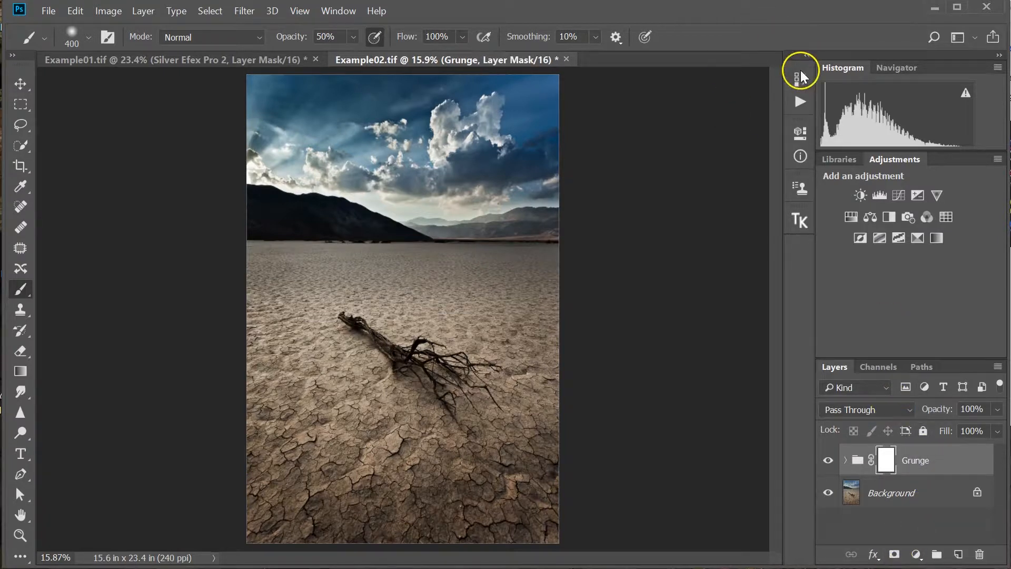
Stop recording the Grunge action and collapse its list of recorded commands.
{"action": "left_click", "coordinate": [801, 102]}
{"action": "left_click", "coordinate": [639, 405]}
{"action": "scroll", "coordinate": [659, 210], "scroll_direction": "up", "scroll_amount": 5}
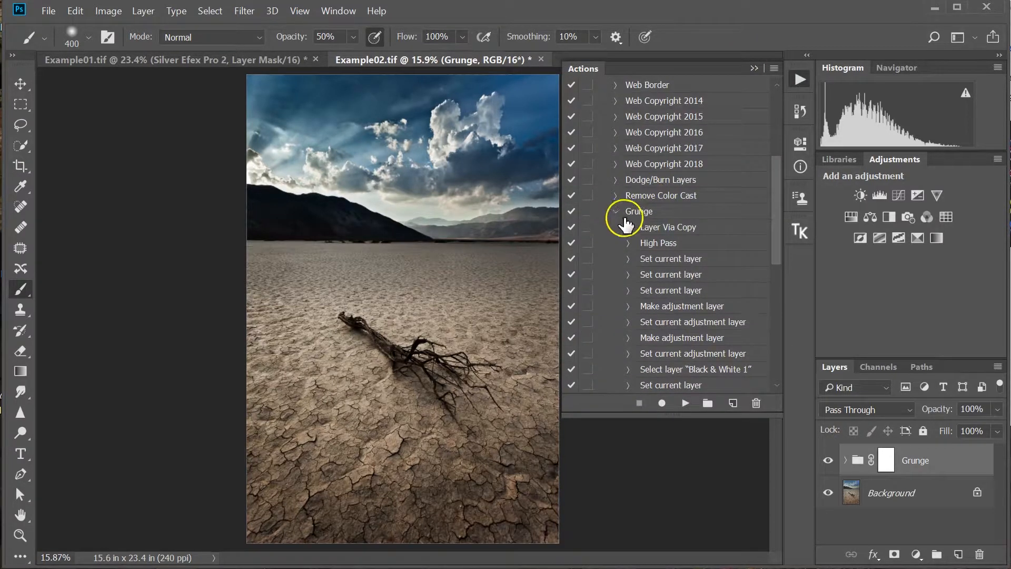
{"action": "left_click", "coordinate": [616, 211]}
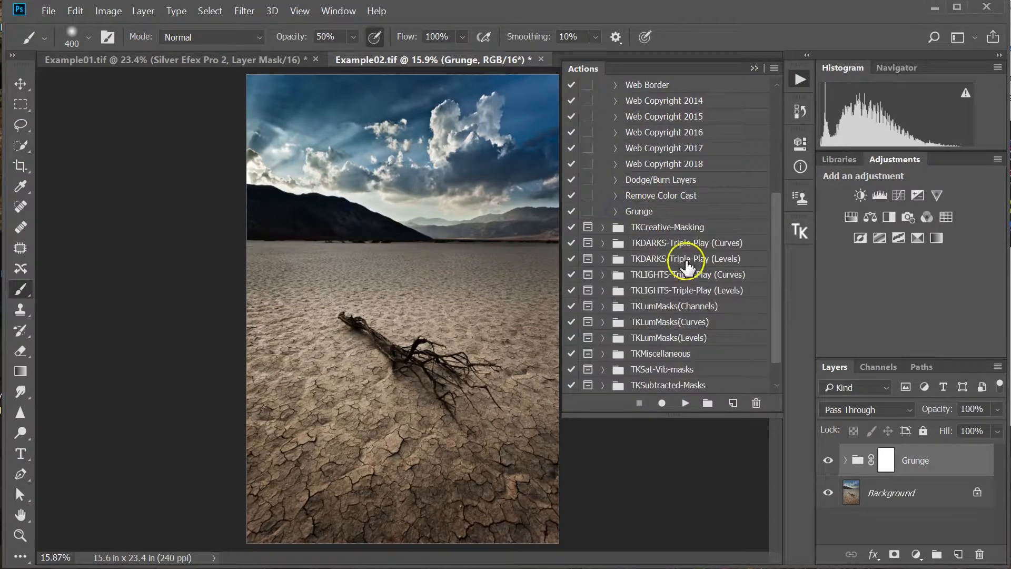
{"action": "scroll", "coordinate": [679, 221], "scroll_direction": "up", "scroll_amount": 4}
{"action": "scroll", "coordinate": [685, 205], "scroll_direction": "down", "scroll_amount": 5}
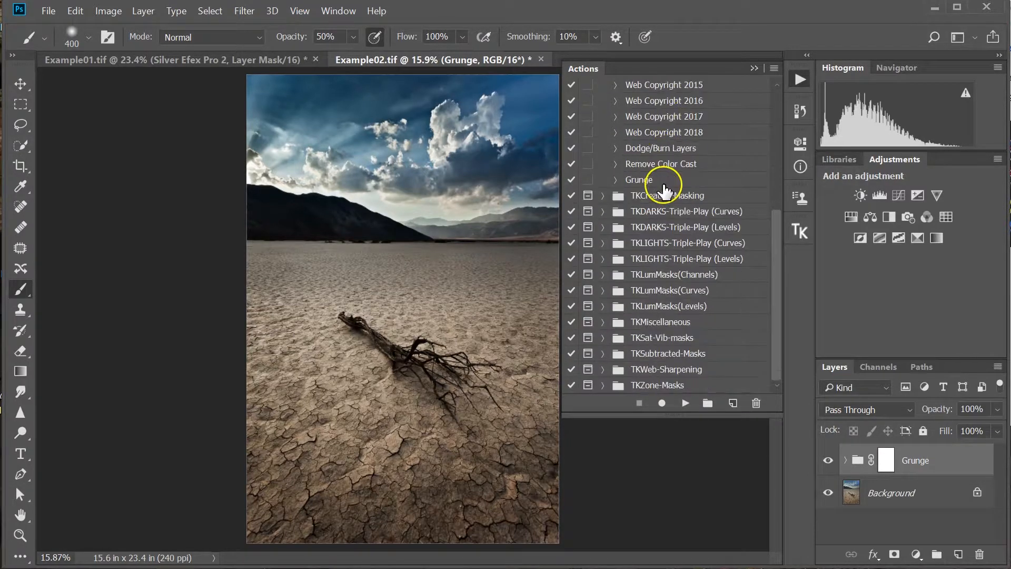
{"action": "left_click", "coordinate": [754, 68]}
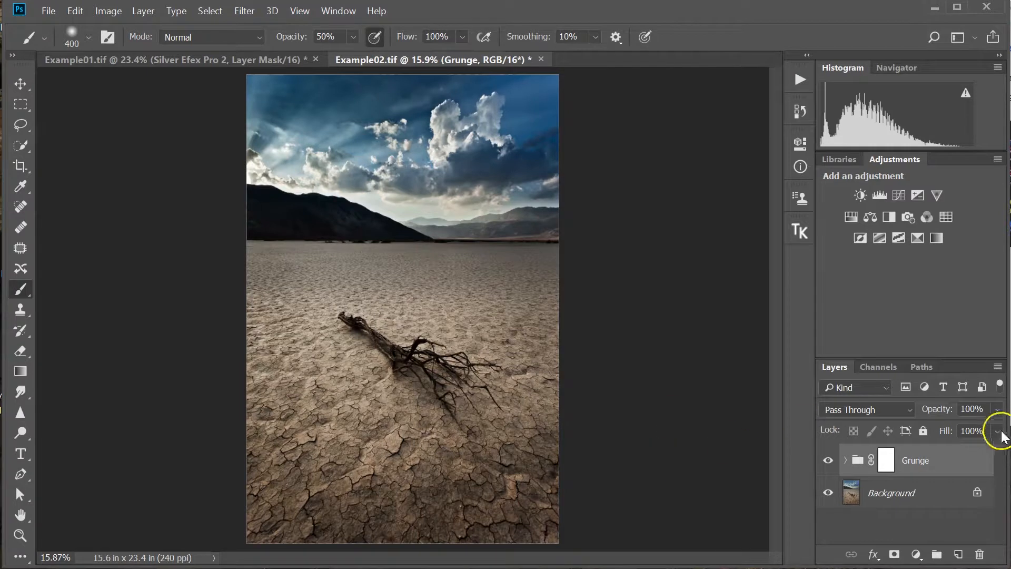
Invert the Grunge group's mask to black and set the brush to 30% opacity and size 700.
{"action": "left_click", "coordinate": [886, 459]}
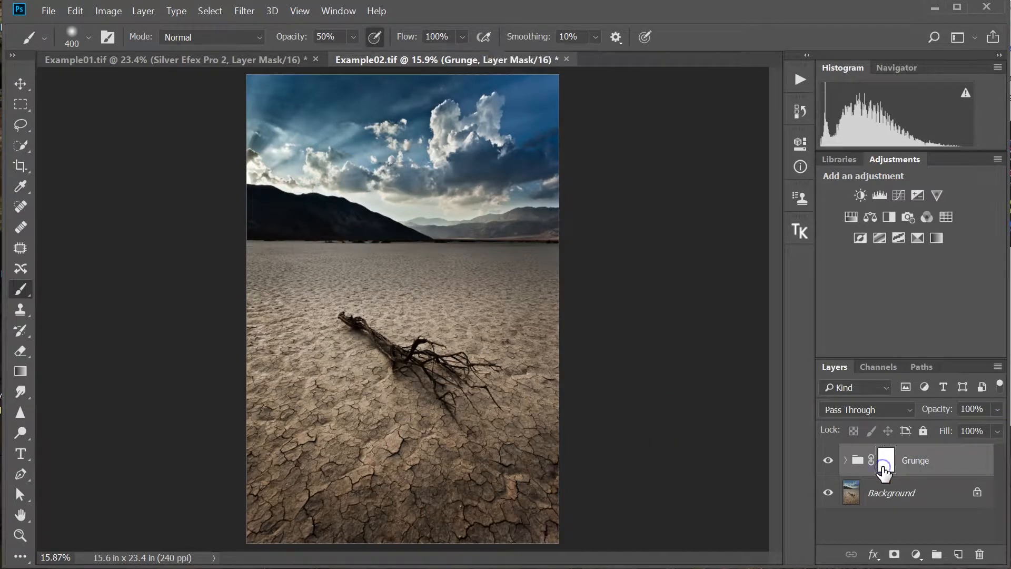
{"action": "key", "text": "ctrl+i"}
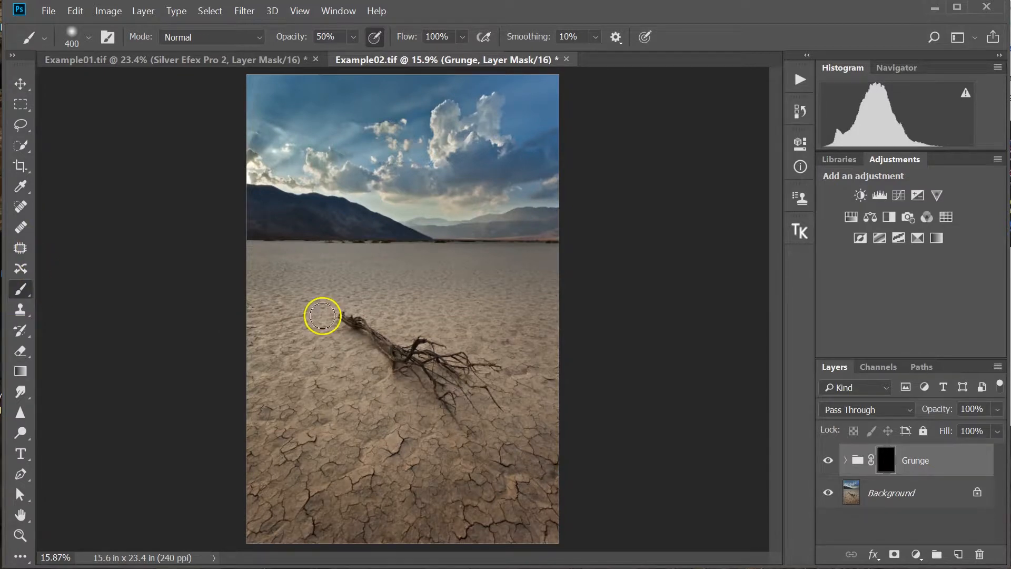
{"action": "left_click", "coordinate": [354, 38]}
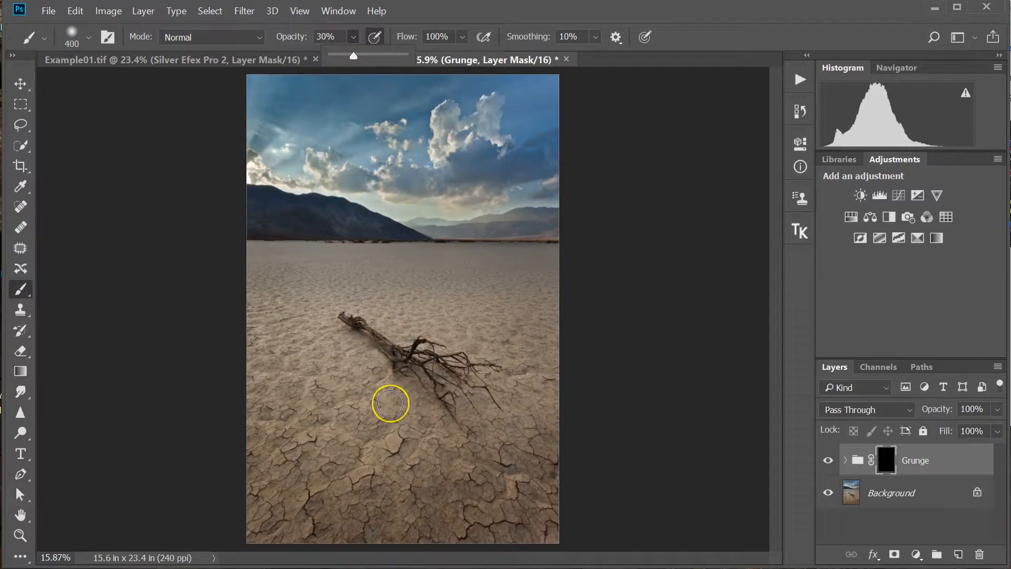
{"action": "key", "text": "bracketright"}
{"action": "key", "text": "bracketright"}
{"action": "key", "text": "bracketright"}
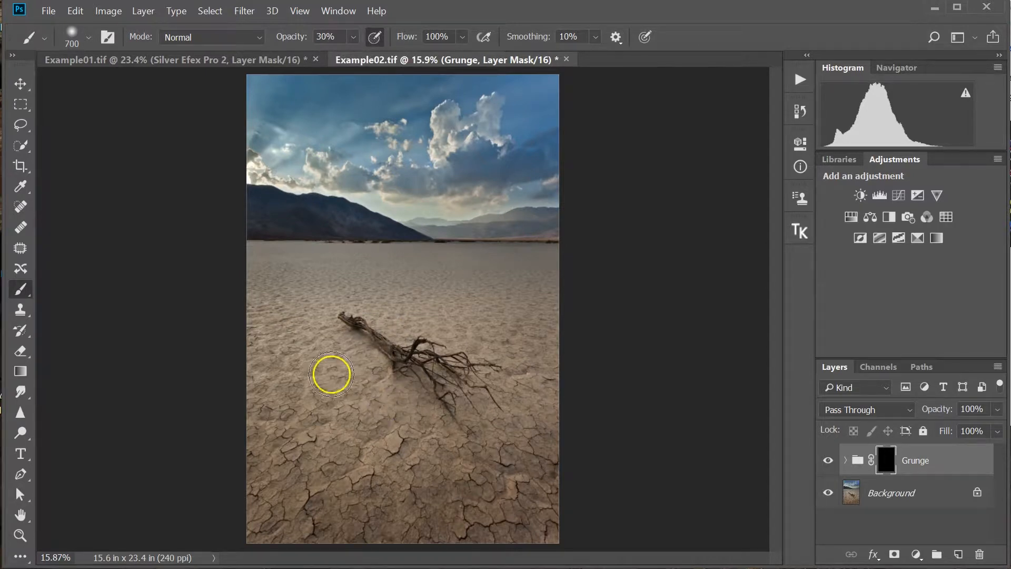
Paint on the Grunge mask over the cracked ground and the branch to reveal the effect in the foreground.
{"action": "mouse_move", "coordinate": [390, 447]}
{"action": "left_mouse_down"}
{"action": "mouse_move", "coordinate": [319, 486]}
{"action": "mouse_move", "coordinate": [284, 461]}
{"action": "mouse_move", "coordinate": [483, 486]}
{"action": "mouse_move", "coordinate": [479, 444]}
{"action": "left_mouse_up"}
{"action": "mouse_move", "coordinate": [475, 362]}
{"action": "left_mouse_down"}
{"action": "mouse_move", "coordinate": [421, 329]}
{"action": "mouse_move", "coordinate": [521, 277]}
{"action": "mouse_move", "coordinate": [427, 352]}
{"action": "mouse_move", "coordinate": [397, 415]}
{"action": "left_mouse_up"}
{"action": "mouse_move", "coordinate": [338, 445]}
{"action": "left_mouse_down"}
{"action": "mouse_move", "coordinate": [377, 501]}
{"action": "mouse_move", "coordinate": [475, 512]}
{"action": "left_mouse_up"}
{"action": "mouse_move", "coordinate": [520, 452]}
{"action": "left_mouse_down"}
{"action": "mouse_move", "coordinate": [482, 391]}
{"action": "mouse_move", "coordinate": [513, 372]}
{"action": "mouse_move", "coordinate": [343, 409]}
{"action": "mouse_move", "coordinate": [370, 399]}
{"action": "mouse_move", "coordinate": [352, 372]}
{"action": "mouse_move", "coordinate": [222, 364]}
{"action": "left_mouse_up"}
{"action": "mouse_move", "coordinate": [333, 393]}
{"action": "left_mouse_down"}
{"action": "mouse_move", "coordinate": [326, 341]}
{"action": "mouse_move", "coordinate": [248, 287]}
{"action": "mouse_move", "coordinate": [338, 254]}
{"action": "mouse_move", "coordinate": [481, 309]}
{"action": "left_mouse_up"}
{"action": "mouse_move", "coordinate": [451, 343]}
{"action": "left_mouse_down"}
{"action": "mouse_move", "coordinate": [404, 400]}
{"action": "mouse_move", "coordinate": [397, 341]}
{"action": "mouse_move", "coordinate": [450, 432]}
{"action": "left_mouse_up"}
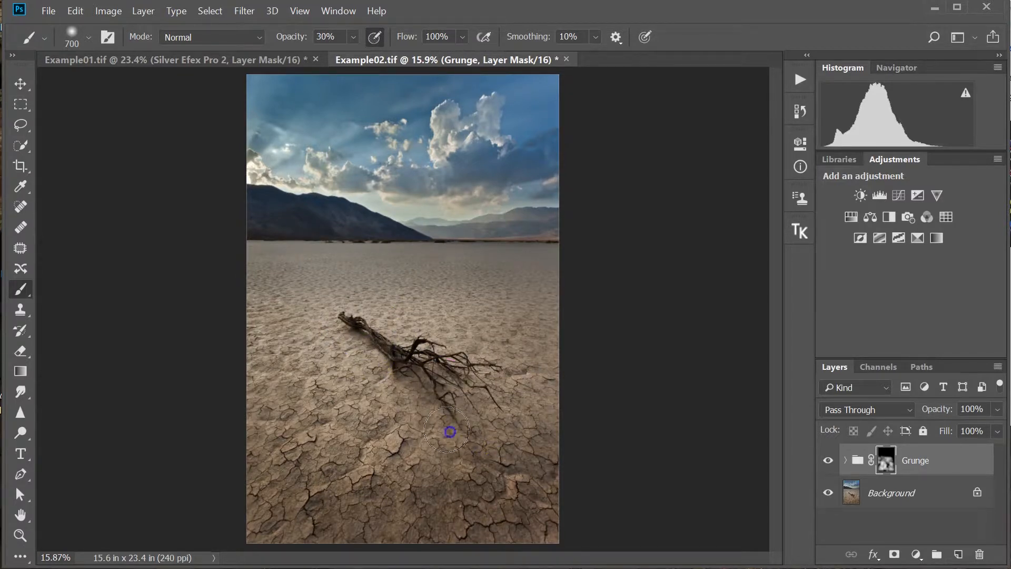
{"action": "mouse_move", "coordinate": [420, 503]}
{"action": "left_mouse_down"}
{"action": "mouse_move", "coordinate": [380, 510]}
{"action": "mouse_move", "coordinate": [349, 304]}
{"action": "left_mouse_up"}
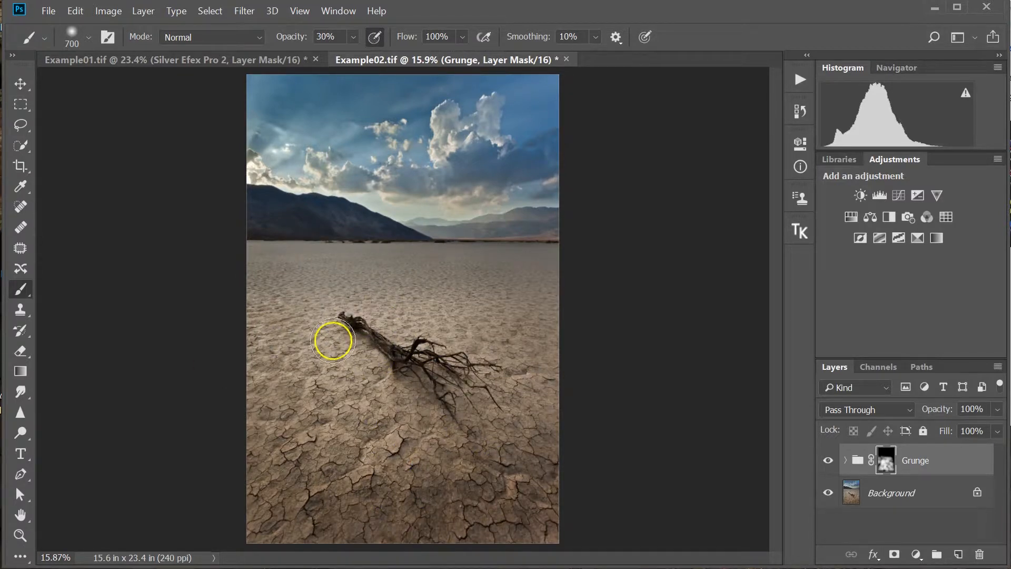
{"action": "mouse_move", "coordinate": [407, 347]}
{"action": "left_mouse_down"}
{"action": "mouse_move", "coordinate": [541, 369]}
{"action": "mouse_move", "coordinate": [425, 451]}
{"action": "mouse_move", "coordinate": [501, 488]}
{"action": "mouse_move", "coordinate": [420, 542]}
{"action": "mouse_move", "coordinate": [308, 529]}
{"action": "mouse_move", "coordinate": [292, 557]}
{"action": "mouse_move", "coordinate": [413, 439]}
{"action": "left_mouse_up"}
{"action": "mouse_move", "coordinate": [282, 377]}
{"action": "left_mouse_down"}
{"action": "mouse_move", "coordinate": [262, 335]}
{"action": "mouse_move", "coordinate": [398, 304]}
{"action": "left_mouse_up"}
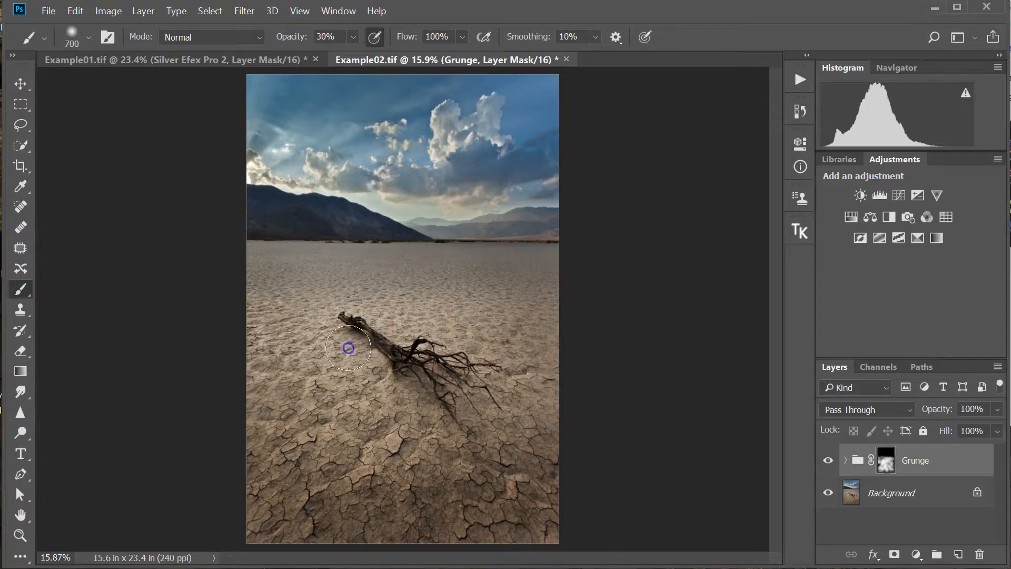
{"action": "mouse_move", "coordinate": [485, 499]}
{"action": "left_mouse_down"}
{"action": "mouse_move", "coordinate": [442, 524]}
{"action": "mouse_move", "coordinate": [315, 428]}
{"action": "left_mouse_up"}
Compare the image with and without the Grunge group by toggling the group's visibility.
{"action": "left_click", "coordinate": [829, 461]}
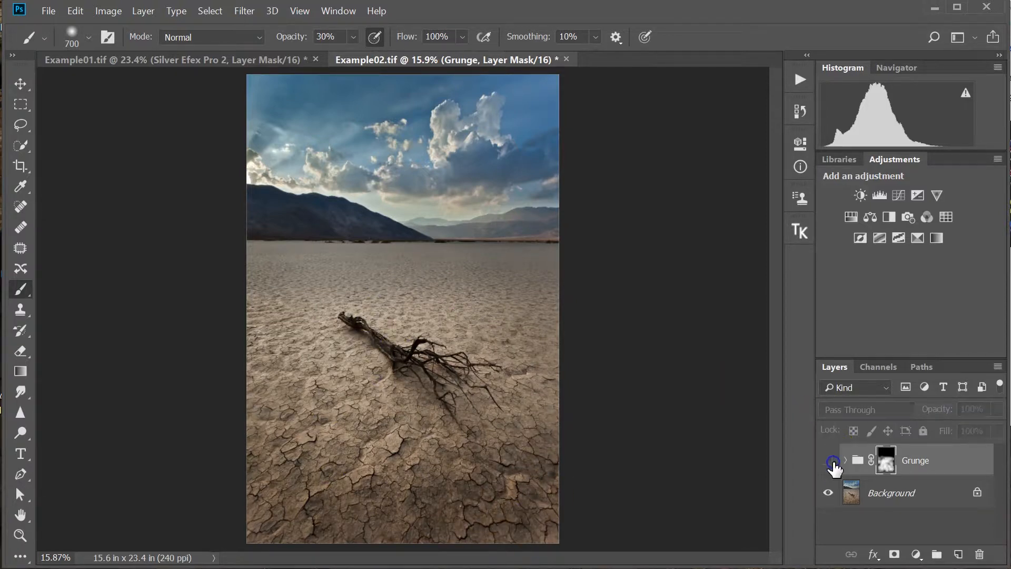
{"action": "left_click", "coordinate": [831, 462]}
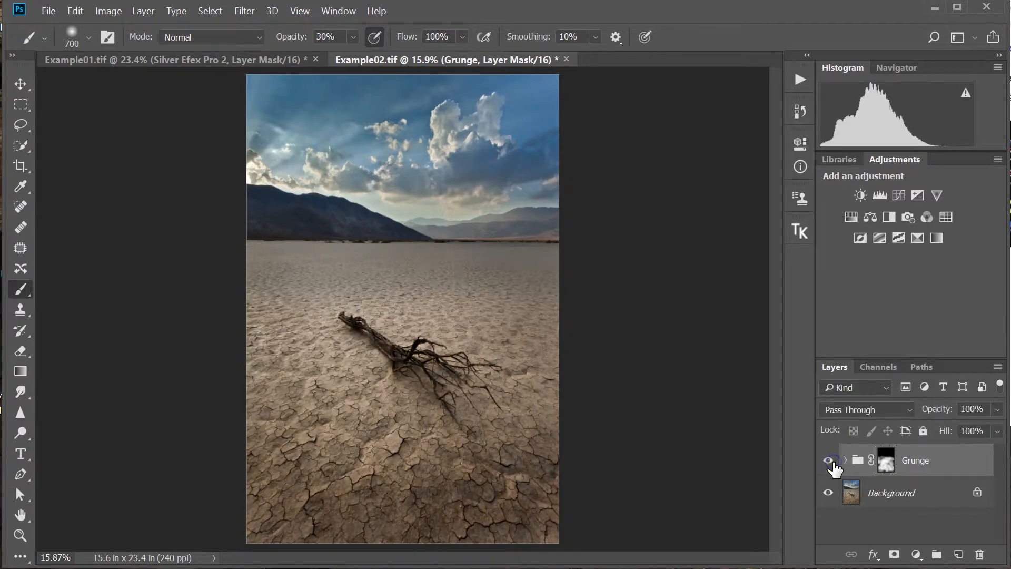
{"action": "left_click", "coordinate": [832, 461]}
{"action": "left_click", "coordinate": [831, 461]}
{"action": "left_click", "coordinate": [832, 462]}
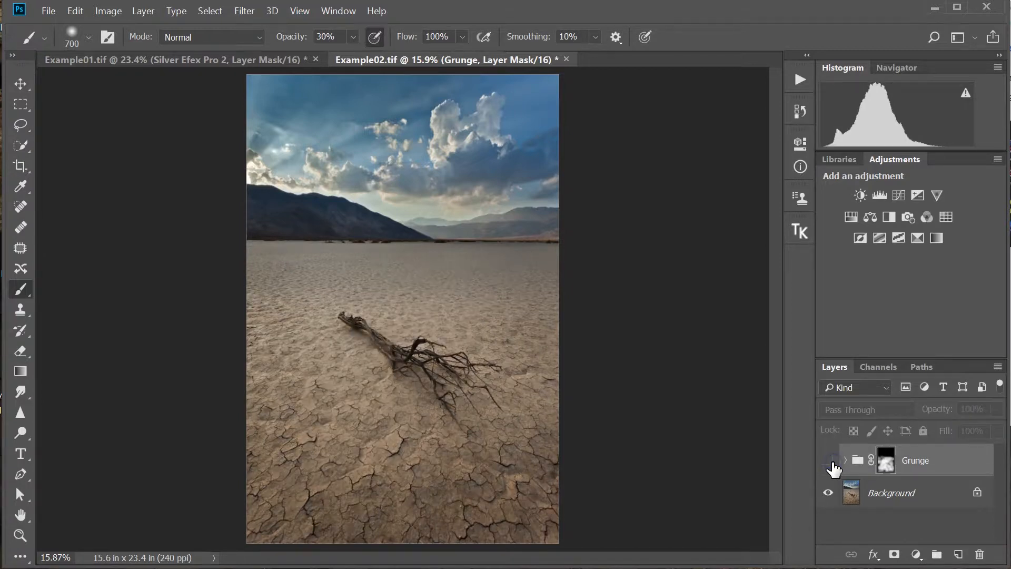
{"action": "left_click", "coordinate": [831, 462]}
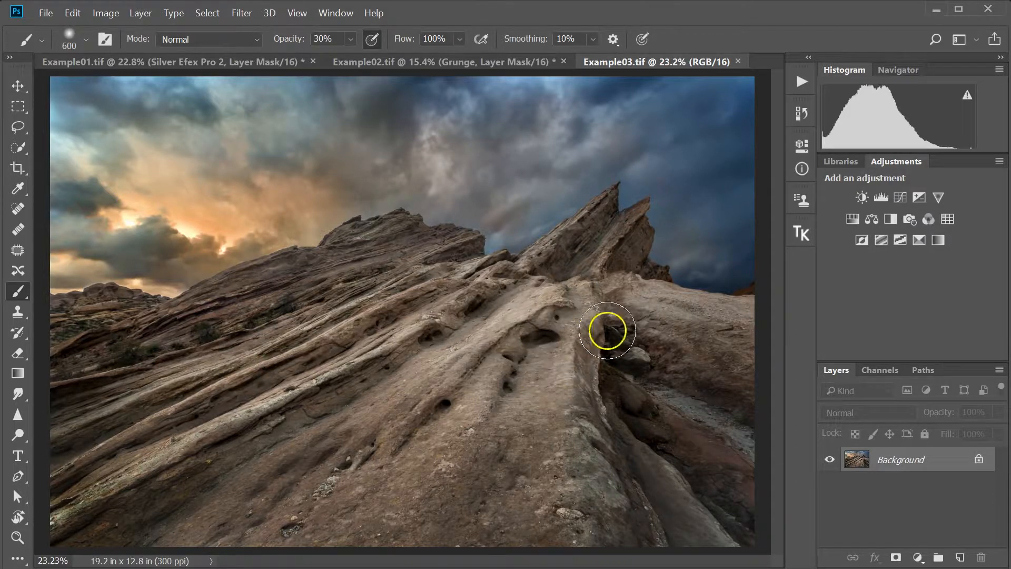
Run the Grunge action on Example03.tif and invert the resulting group's mask to black.
{"action": "left_click", "coordinate": [802, 81]}
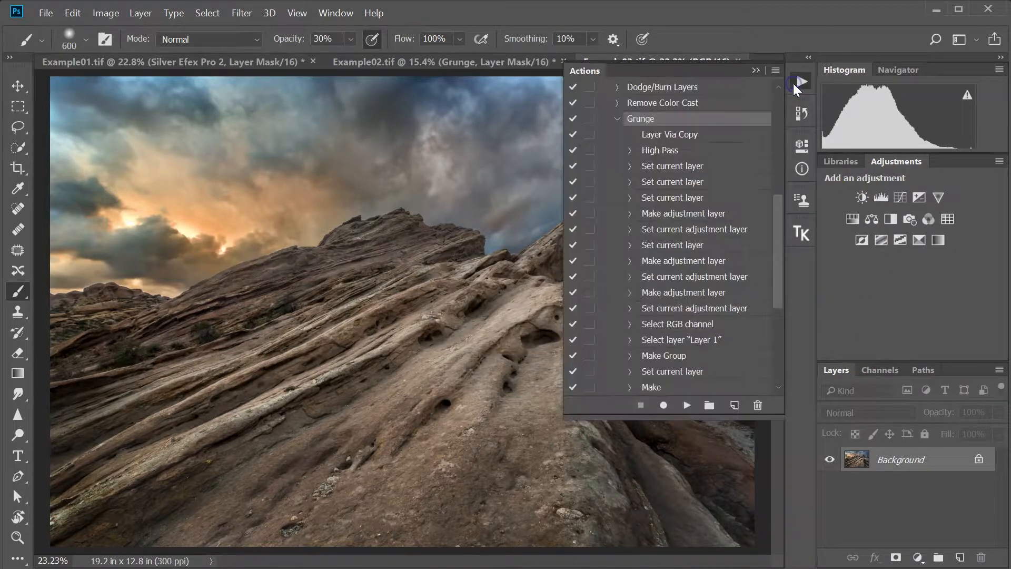
{"action": "left_click", "coordinate": [686, 406]}
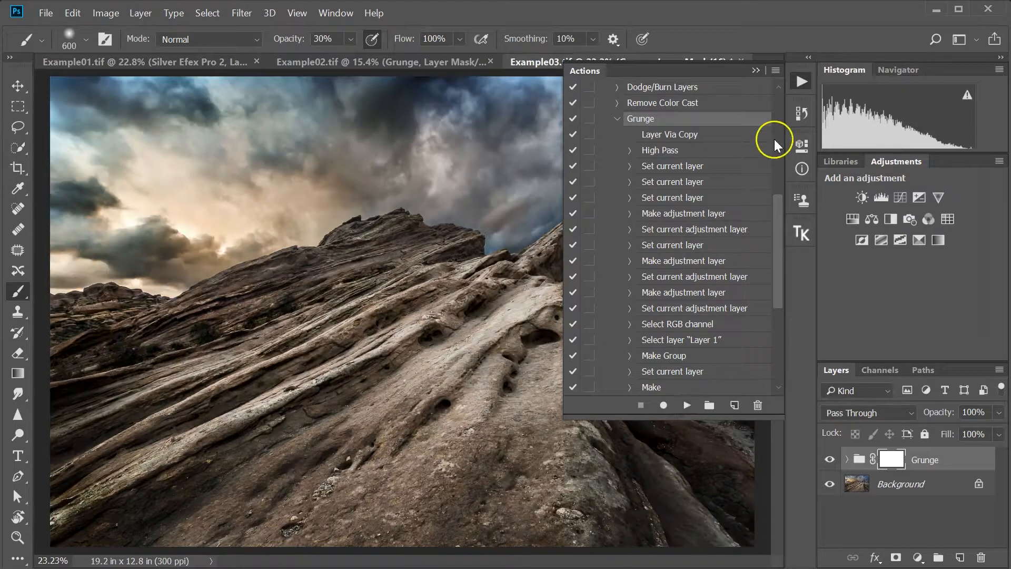
{"action": "left_click", "coordinate": [755, 70]}
{"action": "left_click", "coordinate": [893, 459]}
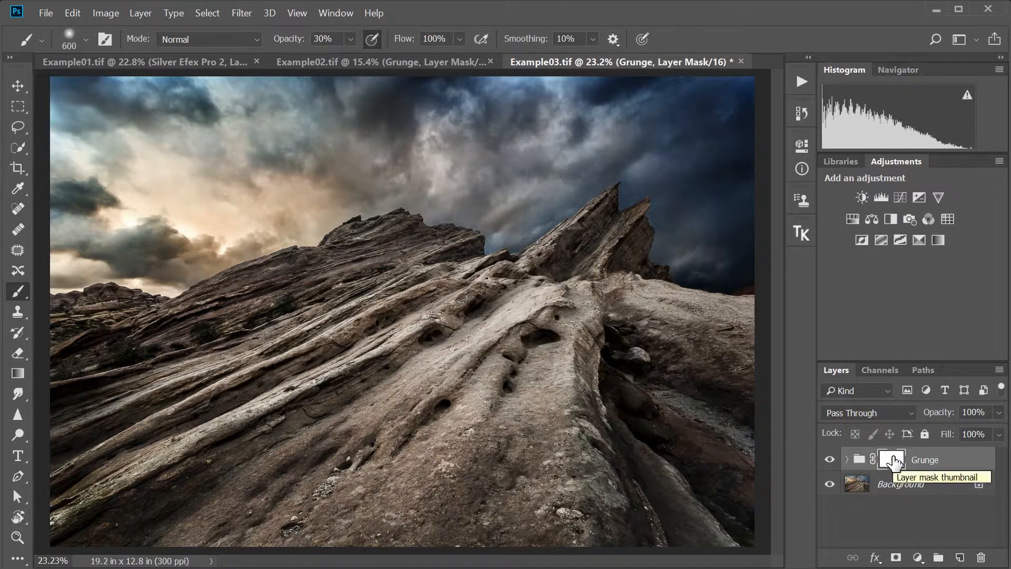
{"action": "key", "text": "ctrl+i"}
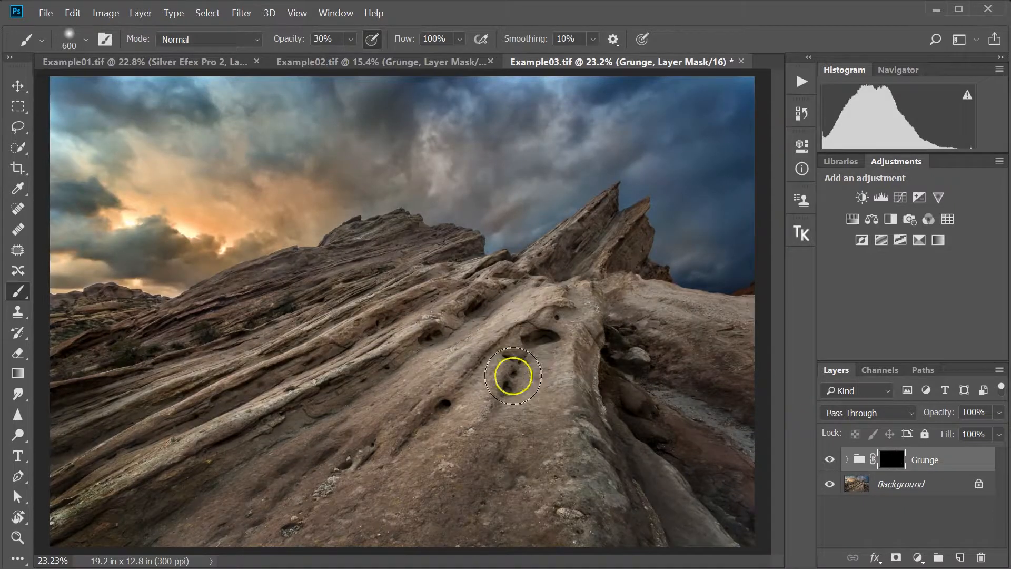
Paint on the Grunge mask over the rock formations with the 30% opacity brush, leaving the sky unaffected.
{"action": "mouse_move", "coordinate": [390, 474]}
{"action": "left_mouse_down"}
{"action": "mouse_move", "coordinate": [436, 393]}
{"action": "mouse_move", "coordinate": [380, 398]}
{"action": "mouse_move", "coordinate": [351, 419]}
{"action": "mouse_move", "coordinate": [460, 454]}
{"action": "mouse_move", "coordinate": [442, 525]}
{"action": "mouse_move", "coordinate": [512, 508]}
{"action": "mouse_move", "coordinate": [562, 374]}
{"action": "mouse_move", "coordinate": [556, 398]}
{"action": "left_mouse_up"}
{"action": "mouse_move", "coordinate": [587, 244]}
{"action": "left_mouse_down"}
{"action": "mouse_move", "coordinate": [602, 226]}
{"action": "mouse_move", "coordinate": [593, 238]}
{"action": "left_mouse_up"}
{"action": "mouse_move", "coordinate": [307, 333]}
{"action": "left_mouse_down"}
{"action": "mouse_move", "coordinate": [389, 266]}
{"action": "mouse_move", "coordinate": [149, 367]}
{"action": "mouse_move", "coordinate": [128, 391]}
{"action": "mouse_move", "coordinate": [295, 347]}
{"action": "mouse_move", "coordinate": [142, 480]}
{"action": "mouse_move", "coordinate": [156, 515]}
{"action": "mouse_move", "coordinate": [325, 410]}
{"action": "mouse_move", "coordinate": [411, 329]}
{"action": "mouse_move", "coordinate": [443, 316]}
{"action": "mouse_move", "coordinate": [410, 349]}
{"action": "mouse_move", "coordinate": [474, 296]}
{"action": "mouse_move", "coordinate": [357, 346]}
{"action": "mouse_move", "coordinate": [546, 309]}
{"action": "mouse_move", "coordinate": [533, 340]}
{"action": "mouse_move", "coordinate": [550, 324]}
{"action": "mouse_move", "coordinate": [504, 374]}
{"action": "mouse_move", "coordinate": [583, 364]}
{"action": "mouse_move", "coordinate": [574, 422]}
{"action": "left_mouse_up"}
{"action": "mouse_move", "coordinate": [477, 467]}
{"action": "left_mouse_down"}
{"action": "mouse_move", "coordinate": [448, 432]}
{"action": "mouse_move", "coordinate": [420, 466]}
{"action": "left_mouse_up"}
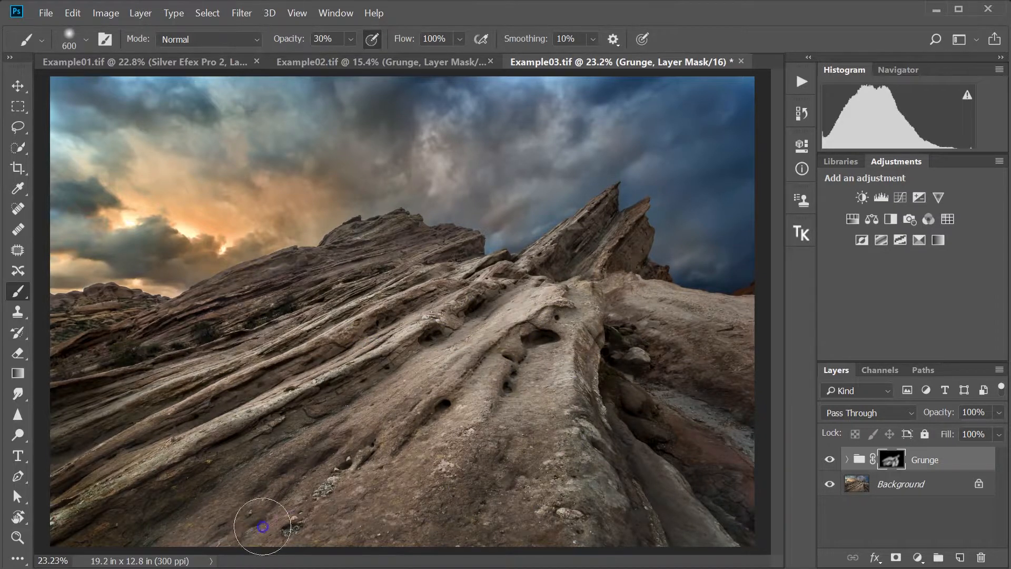
{"action": "left_click_drag", "start_coordinate": [182, 546], "coordinate": [147, 529]}
{"action": "left_click_drag", "start_coordinate": [383, 383], "coordinate": [134, 499]}
{"action": "mouse_move", "coordinate": [546, 262]}
{"action": "left_mouse_down"}
{"action": "mouse_move", "coordinate": [600, 251]}
{"action": "mouse_move", "coordinate": [668, 338]}
{"action": "mouse_move", "coordinate": [737, 372]}
{"action": "left_mouse_up"}
{"action": "left_click_drag", "start_coordinate": [584, 370], "coordinate": [597, 514]}
{"action": "mouse_move", "coordinate": [567, 471]}
{"action": "left_mouse_down"}
{"action": "mouse_move", "coordinate": [551, 497]}
{"action": "mouse_move", "coordinate": [467, 533]}
{"action": "left_mouse_up"}
{"action": "mouse_move", "coordinate": [456, 297]}
{"action": "left_mouse_down"}
{"action": "mouse_move", "coordinate": [331, 340]}
{"action": "mouse_move", "coordinate": [381, 279]}
{"action": "mouse_move", "coordinate": [217, 337]}
{"action": "left_mouse_up"}
{"action": "left_click_drag", "start_coordinate": [124, 507], "coordinate": [359, 511]}
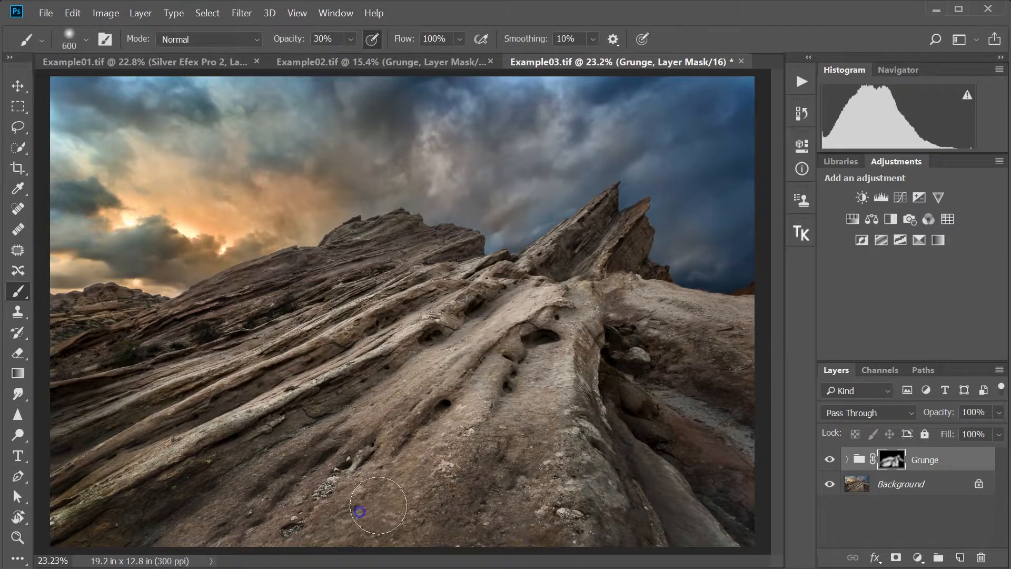
Raise the saturation to about +41 on the Hue/Saturation adjustment layer inside the Grunge group.
{"action": "left_click", "coordinate": [848, 459]}
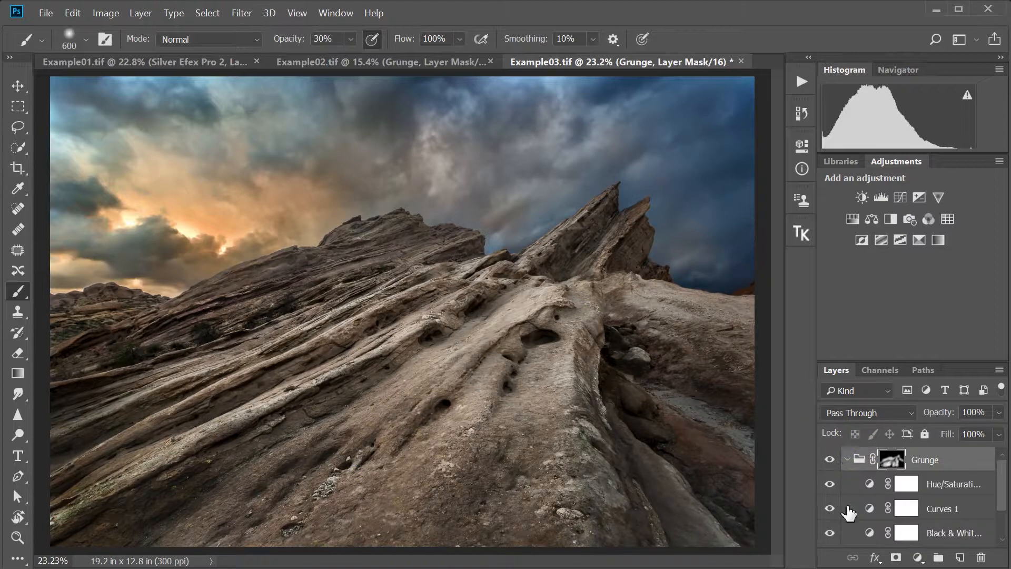
{"action": "double_click", "coordinate": [871, 483]}
{"action": "left_click_drag", "start_coordinate": [667, 280], "coordinate": [709, 276]}
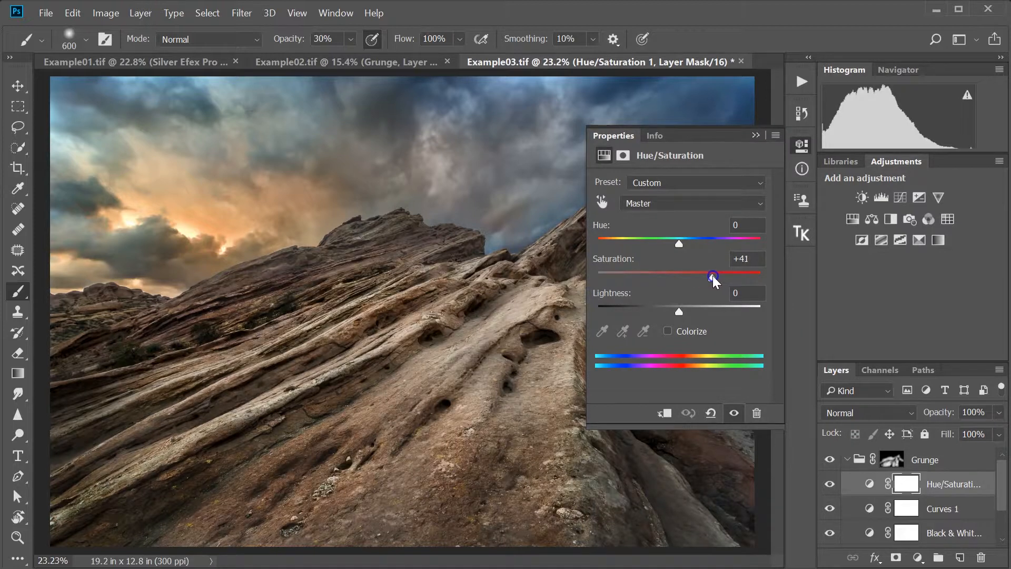
{"action": "left_click", "coordinate": [756, 136]}
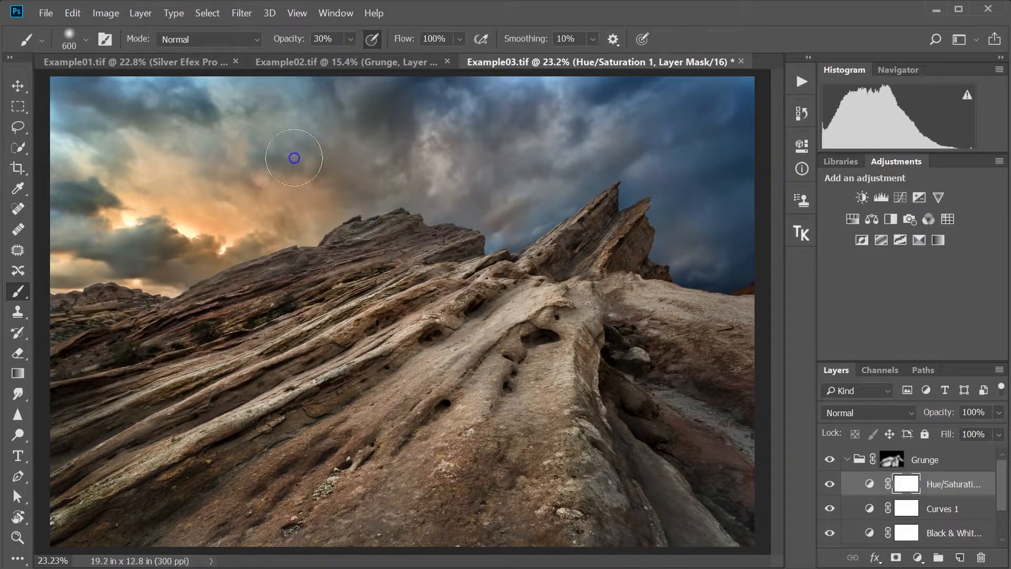
Compare Example03.tif with and without the Grunge effect by toggling the group's visibility, leaving the group visible.
{"action": "left_click_drag", "start_coordinate": [606, 220], "coordinate": [710, 194]}
{"action": "left_click", "coordinate": [831, 459]}
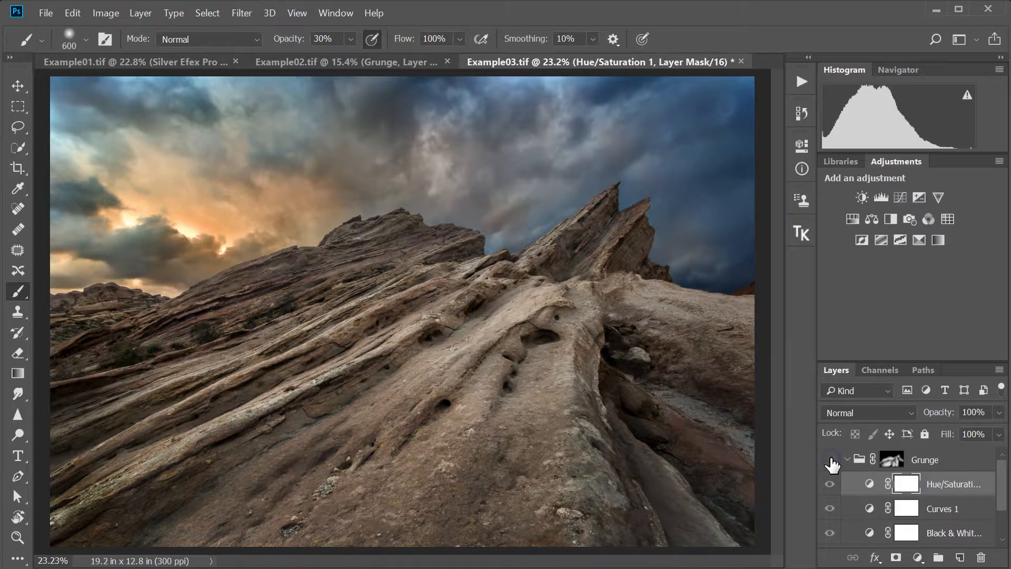
{"action": "left_click", "coordinate": [831, 460]}
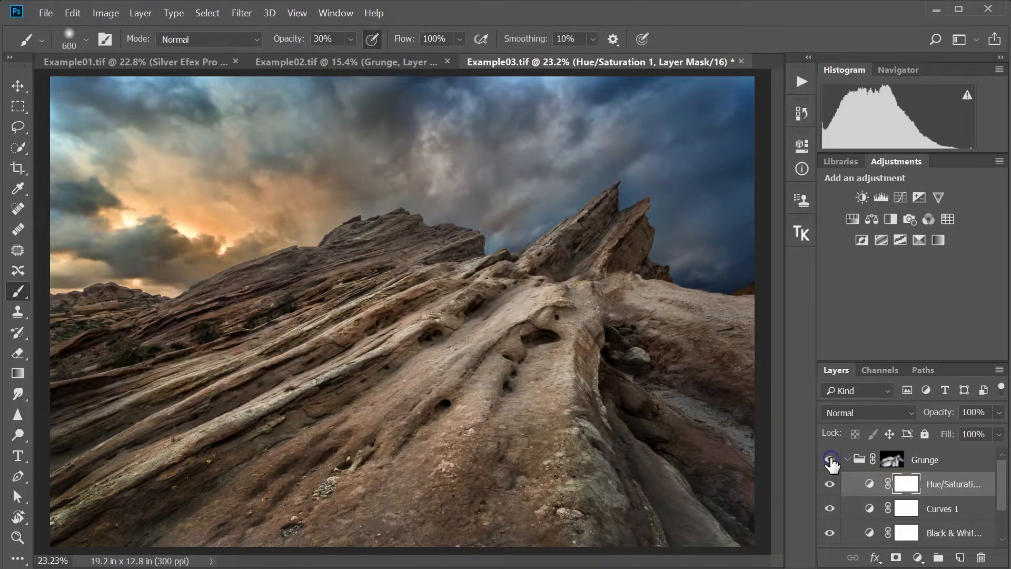
{"action": "left_click", "coordinate": [831, 460]}
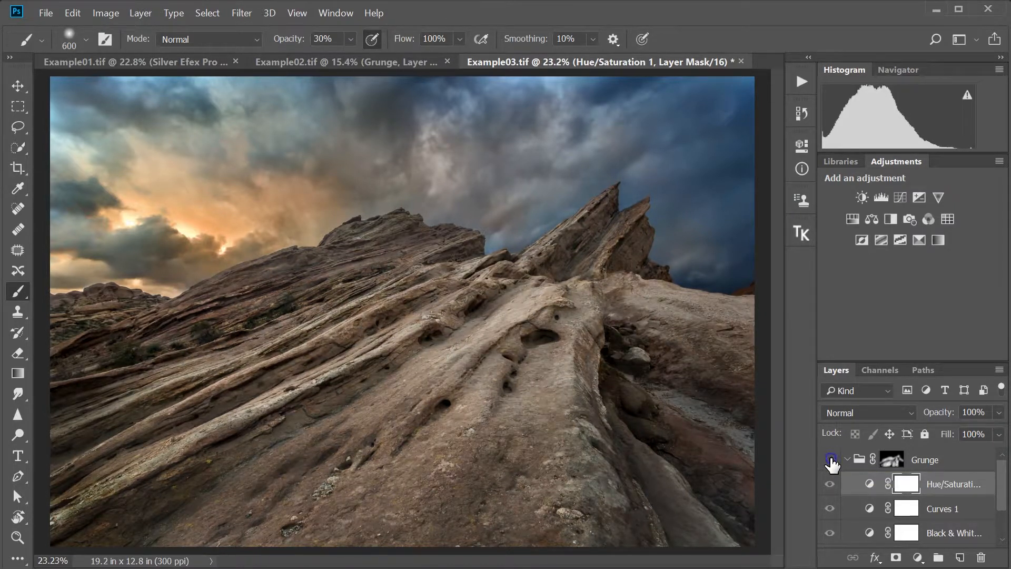
{"action": "left_click", "coordinate": [831, 460]}
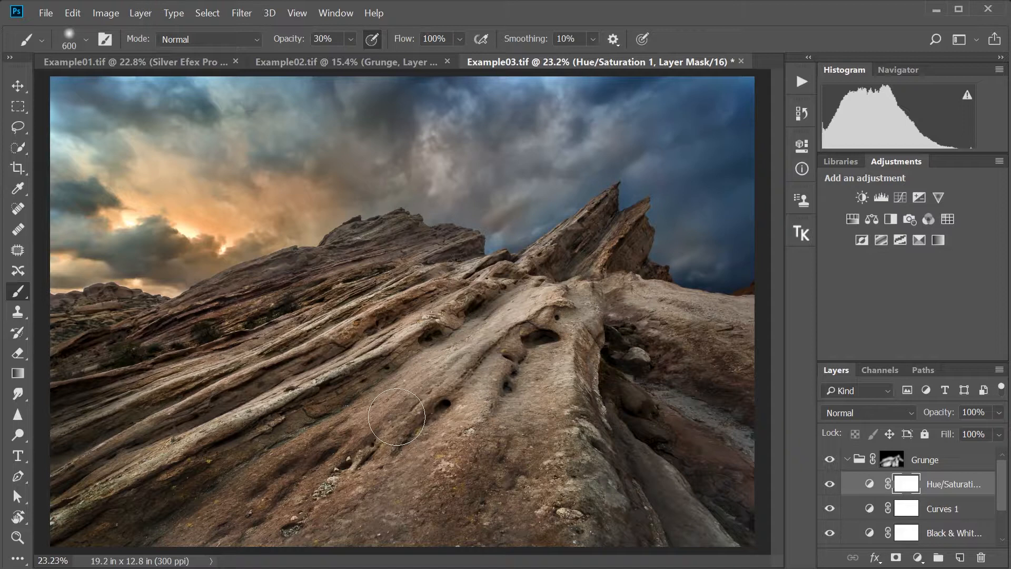
{"action": "left_click", "coordinate": [591, 243]}
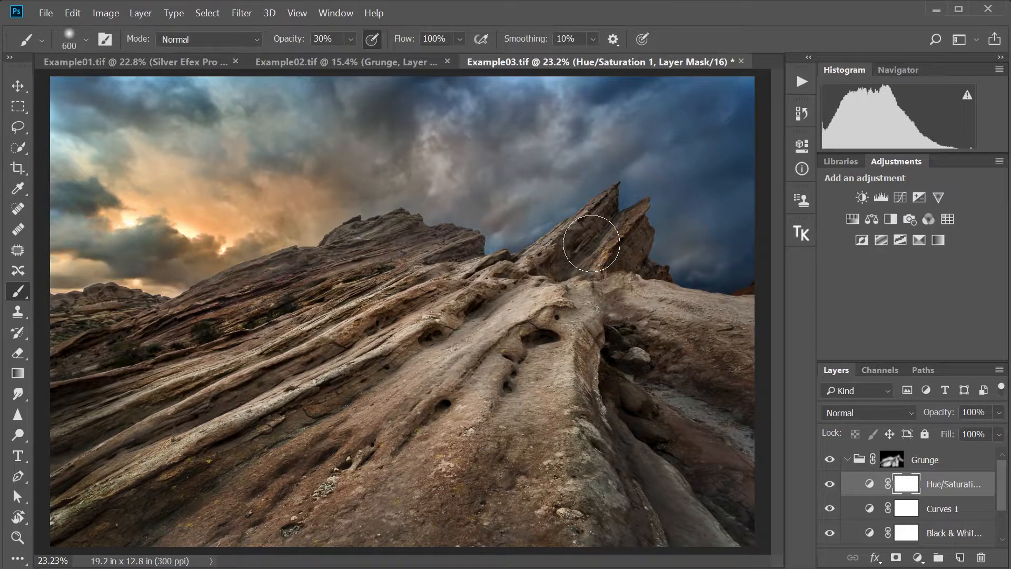